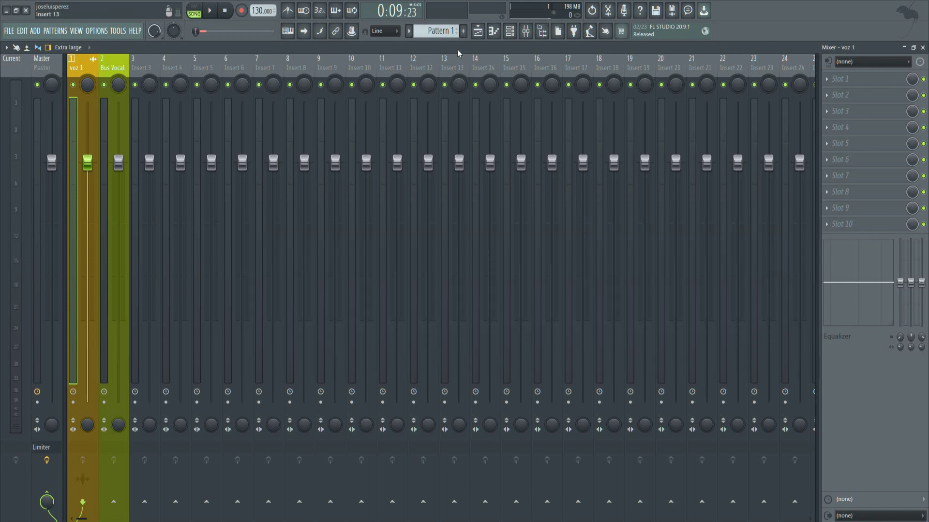
# - Load FabFilter Pro-Q 3 into the first effect slot of the voz 1 mixer track
pyautogui.click(477, 31)
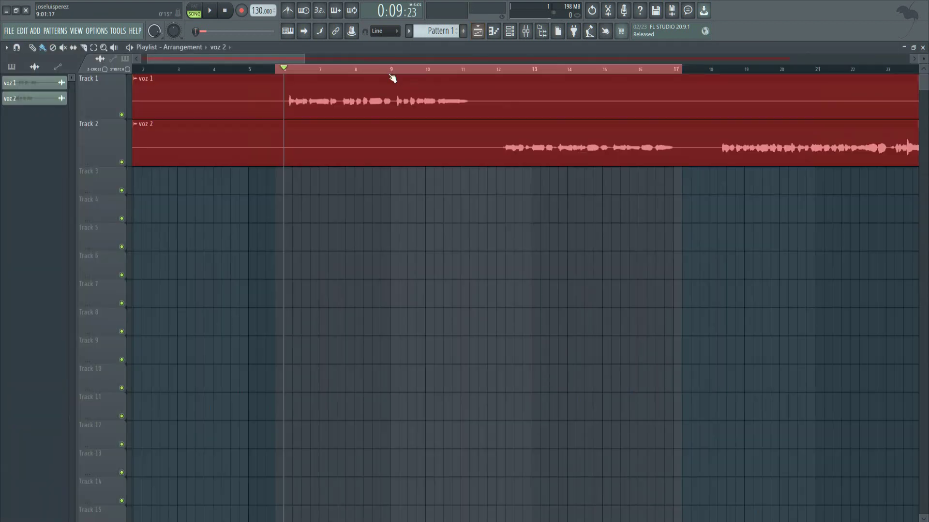
pyautogui.click(526, 31)
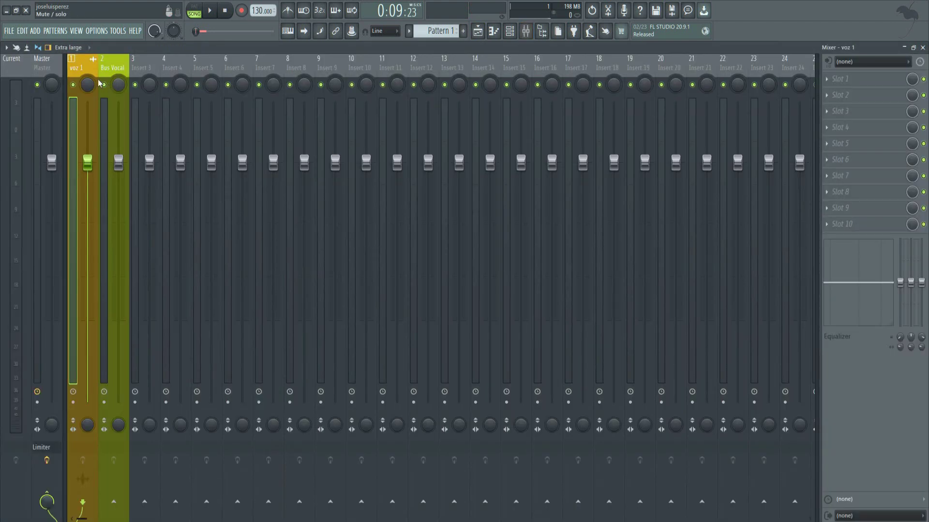
pyautogui.click(109, 68)
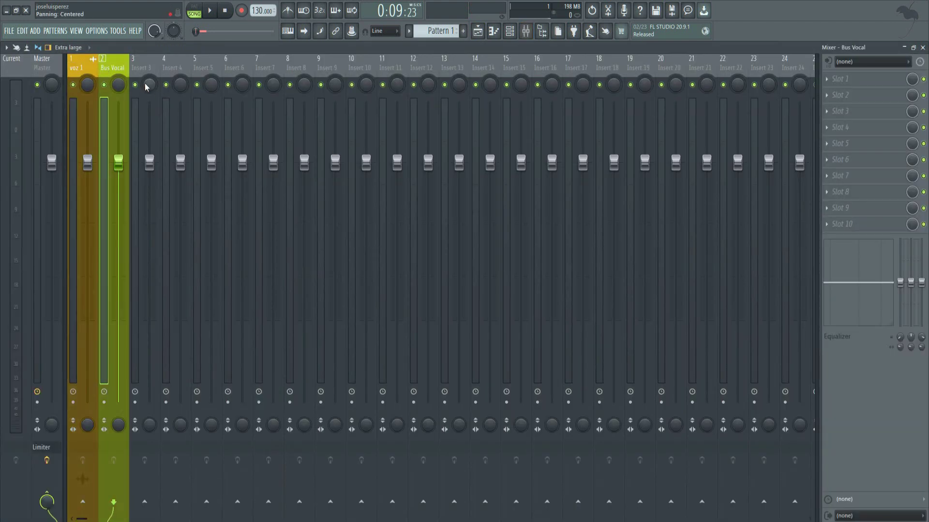
pyautogui.click(94, 73)
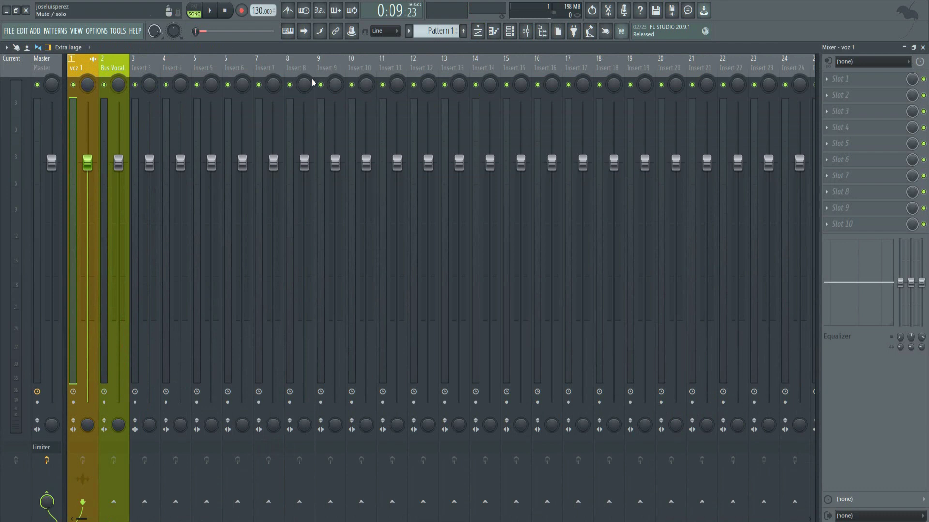
pyautogui.click(830, 79)
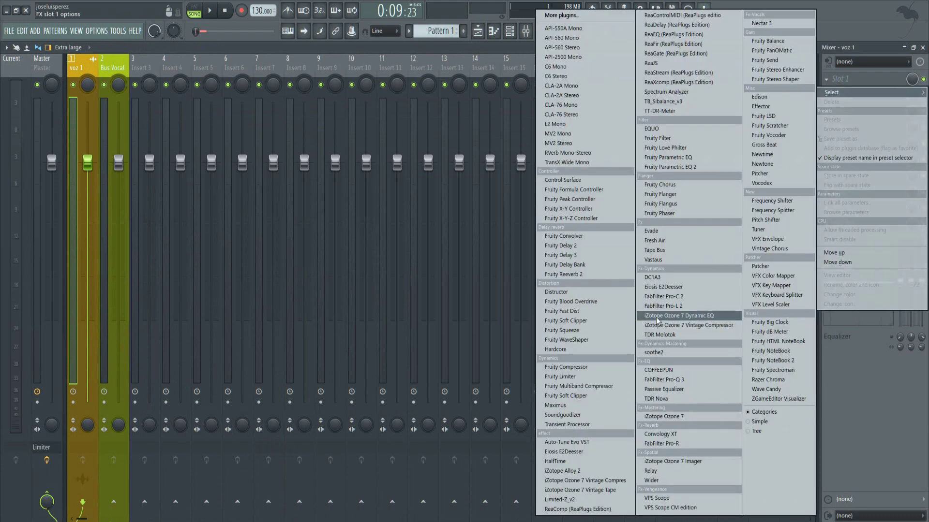
pyautogui.click(681, 380)
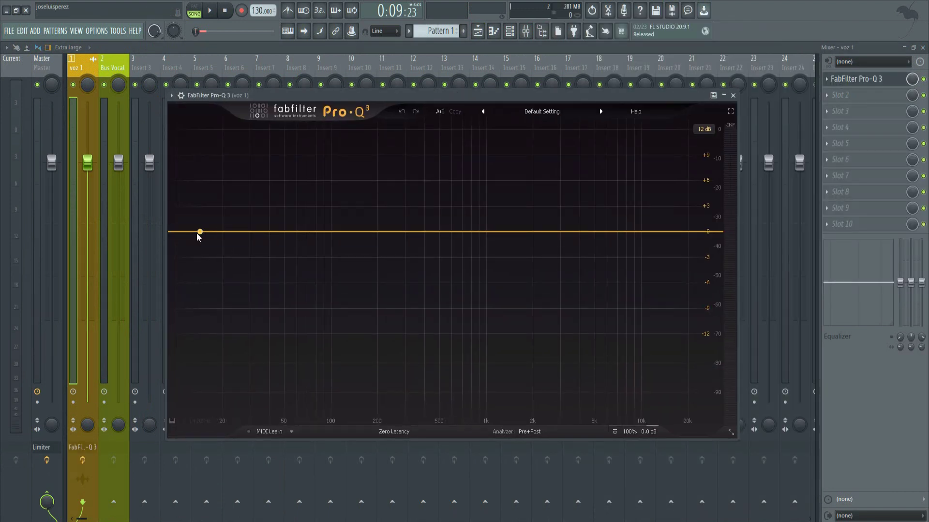
# - Add a Low Cut band with a 48 dB/oct slope at about 93 Hz in Pro-Q 3
pyautogui.moveTo(200, 232); pyautogui.dragTo(187, 265)
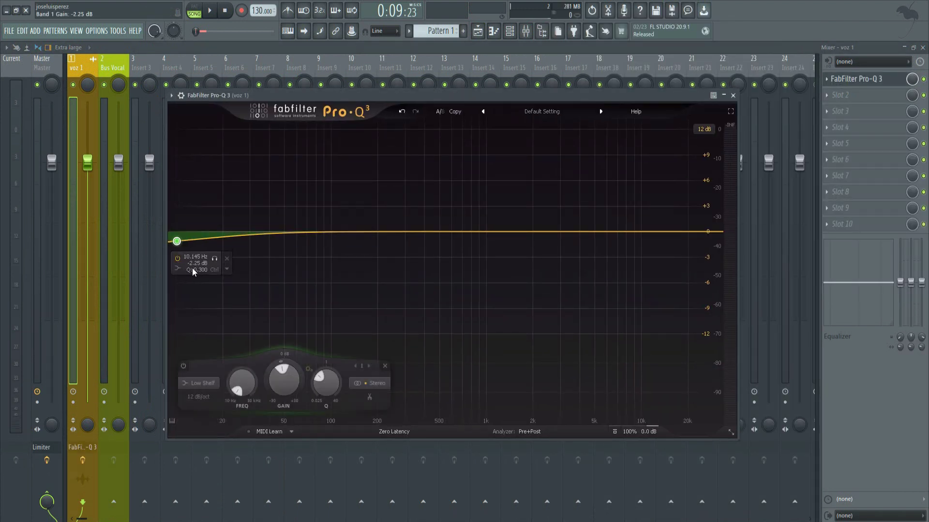
pyautogui.click(178, 269)
pyautogui.click(196, 279)
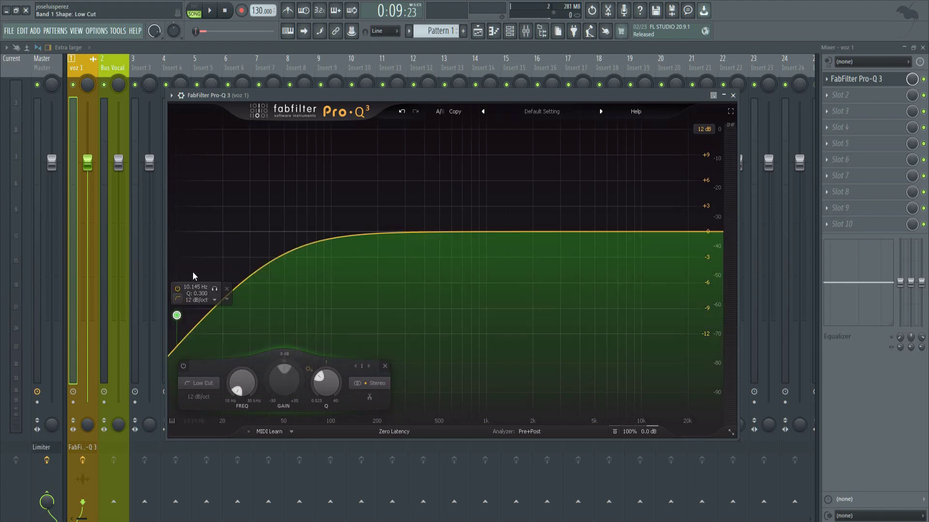
pyautogui.click(198, 397)
pyautogui.click(216, 476)
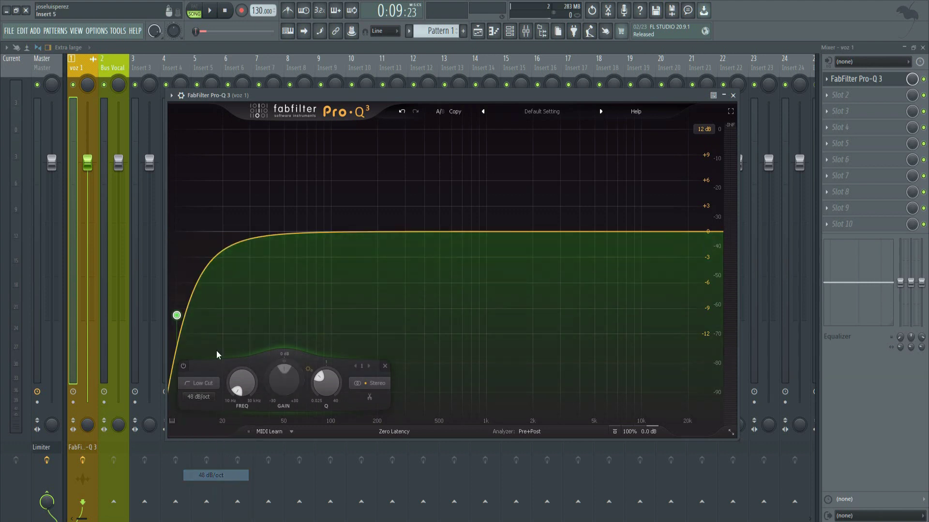
pyautogui.moveTo(176, 315); pyautogui.dragTo(266, 315)
pyautogui.moveTo(308, 277); pyautogui.dragTo(369, 275)
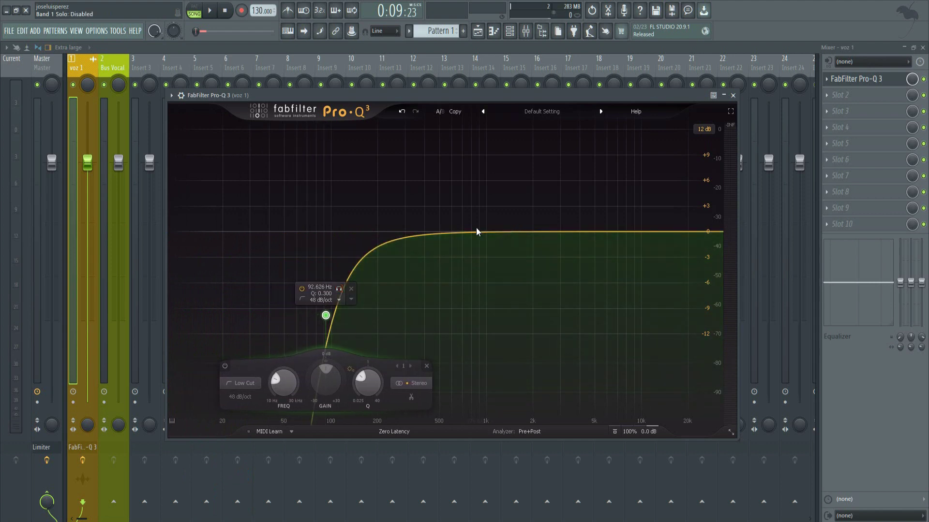
# - Add a bell band at 355 Hz with a cut of about 3.5 dB and a Q of about 2.36
pyautogui.click(472, 239)
pyautogui.doubleClick(465, 255)
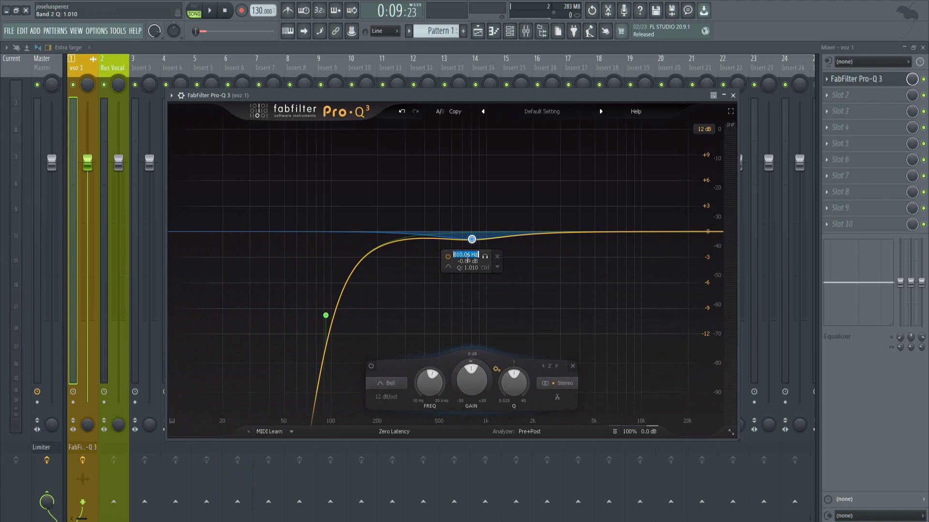
pyautogui.press('BackSpace')
pyautogui.write('355')
pyautogui.press('Return')
pyautogui.moveTo(416, 386)
pyautogui.mouseDown()
pyautogui.moveTo(462, 385)
pyautogui.moveTo(426, 388)
pyautogui.moveTo(455, 383)
pyautogui.moveTo(452, 373)
pyautogui.moveTo(419, 381)
pyautogui.mouseUp()
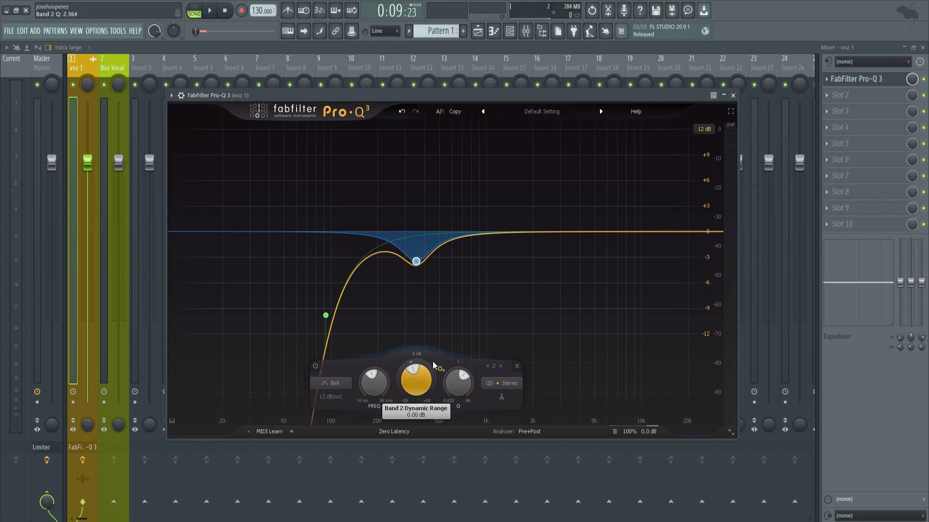
# - Add a third bell band at 6000 Hz with a gain of about -2.6 dB and a Q of about 3.2
pyautogui.click(586, 238)
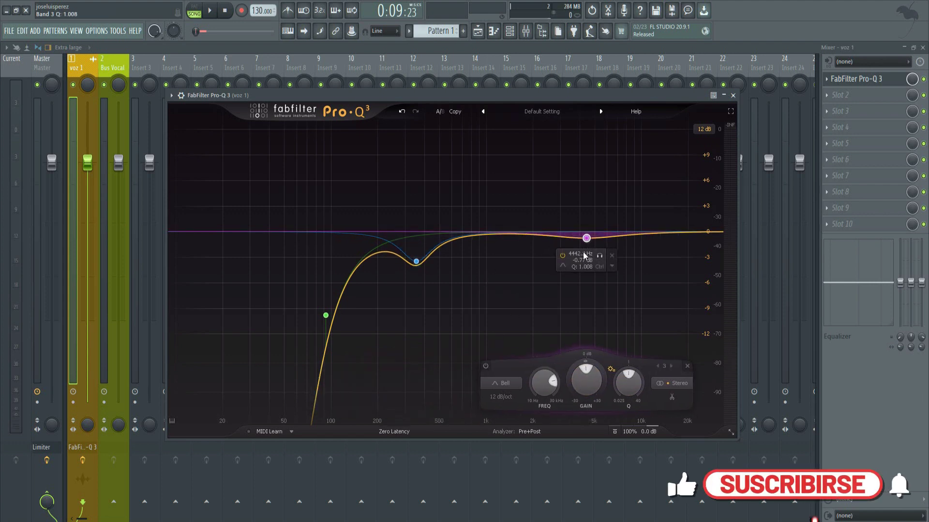
pyautogui.doubleClick(583, 255)
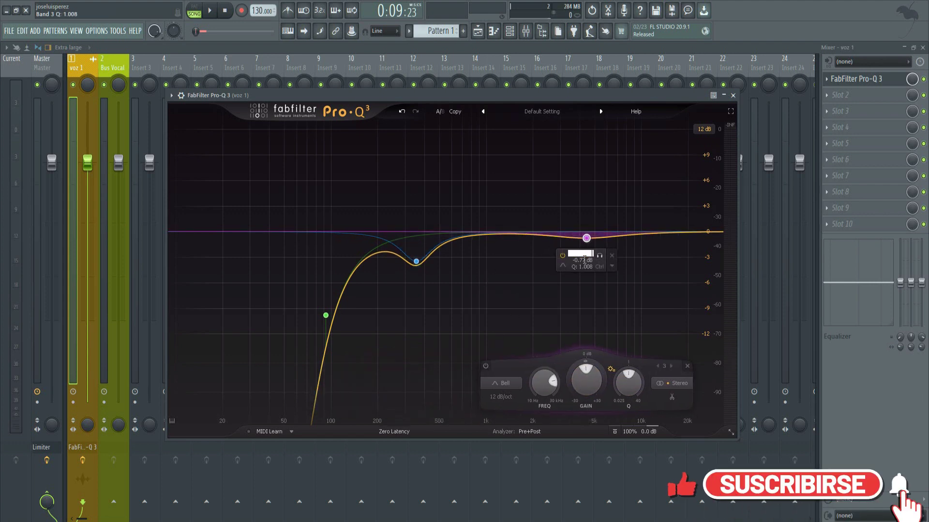
pyautogui.write('6000')
pyautogui.press('Return')
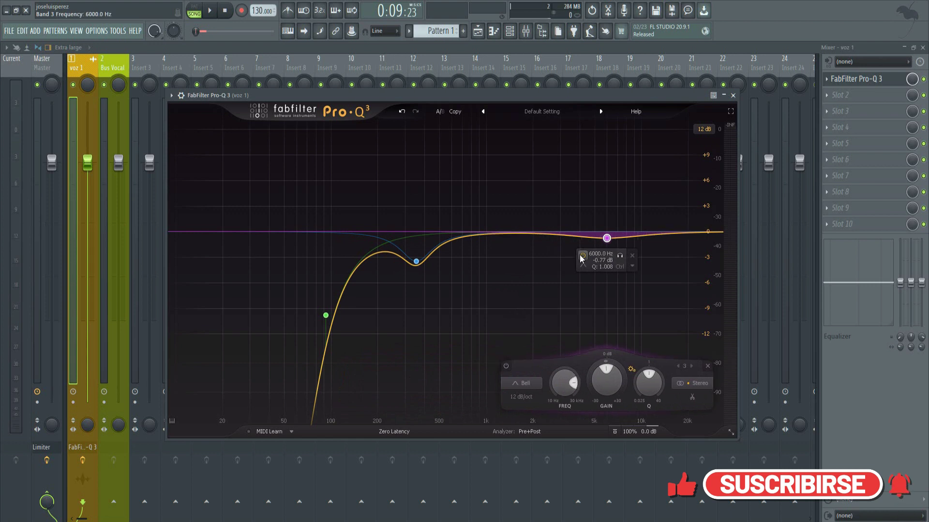
pyautogui.scroll(5, 652, 389)
pyautogui.scroll(-4, 607, 387)
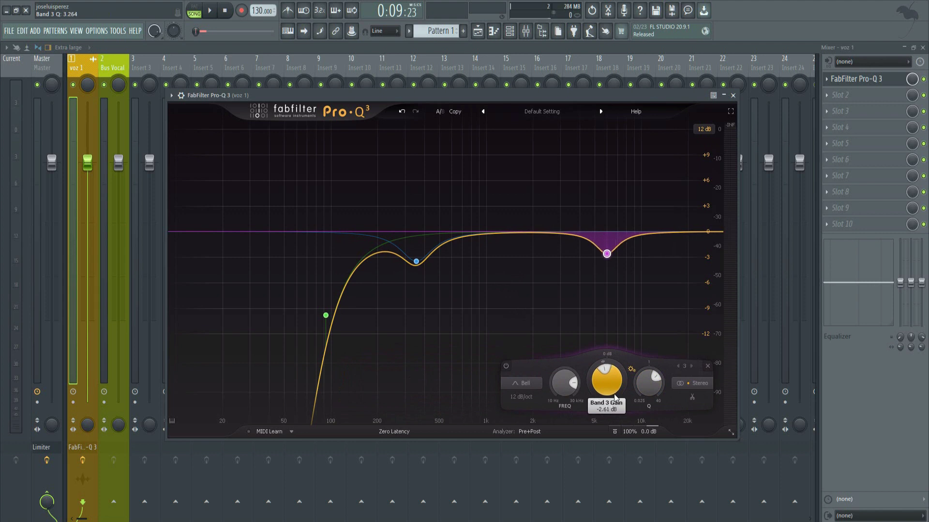
pyautogui.scroll(-1, 615, 396)
pyautogui.scroll(-1, 646, 387)
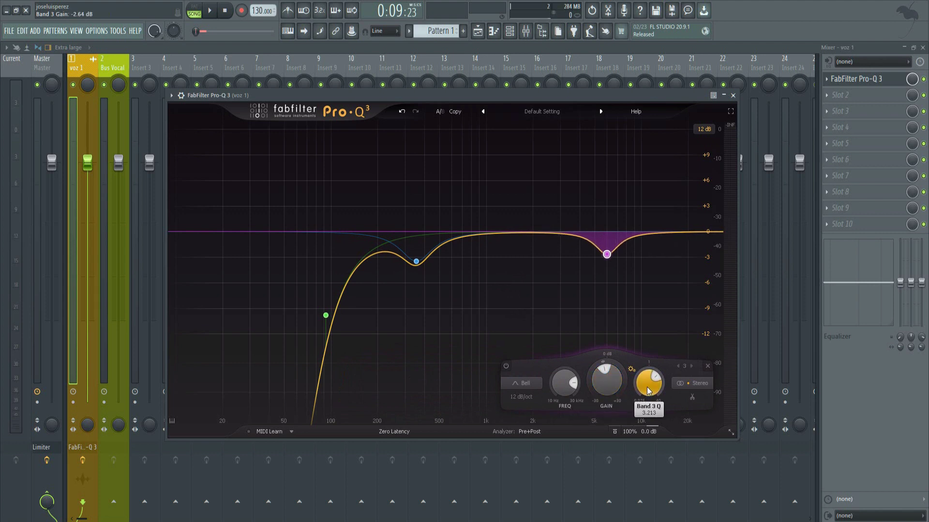
# - Make the 6000 Hz band dynamic with a threshold of about -20 dB and close the equalizer
pyautogui.rightClick(606, 254)
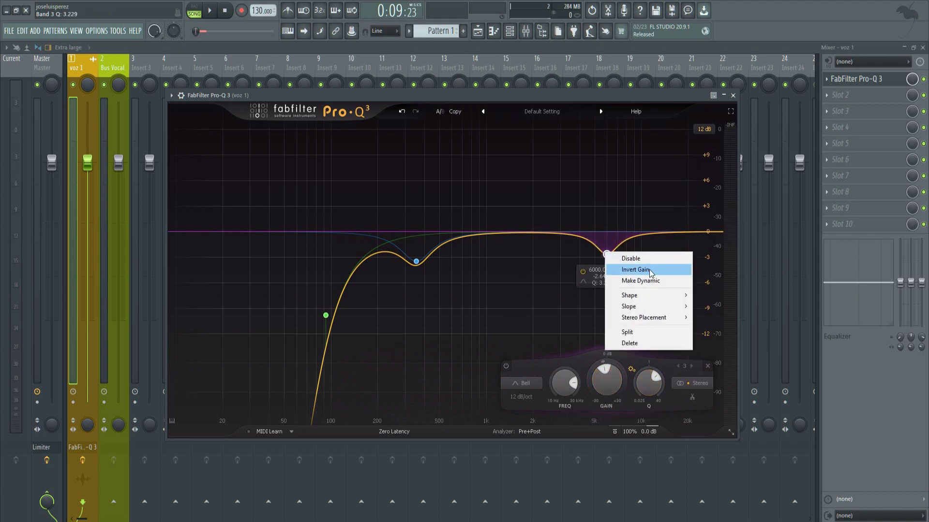
pyautogui.click(643, 280)
pyautogui.click(608, 355)
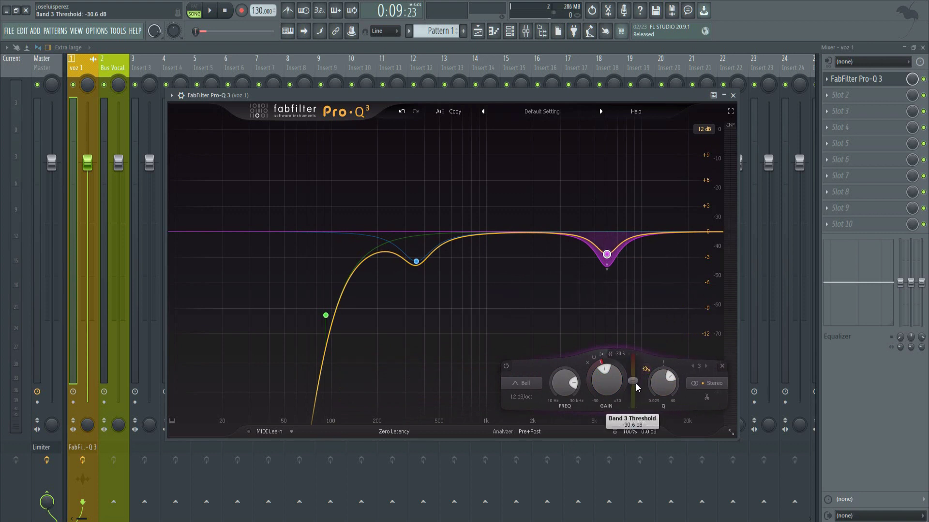
pyautogui.click(609, 355)
pyautogui.click(610, 355)
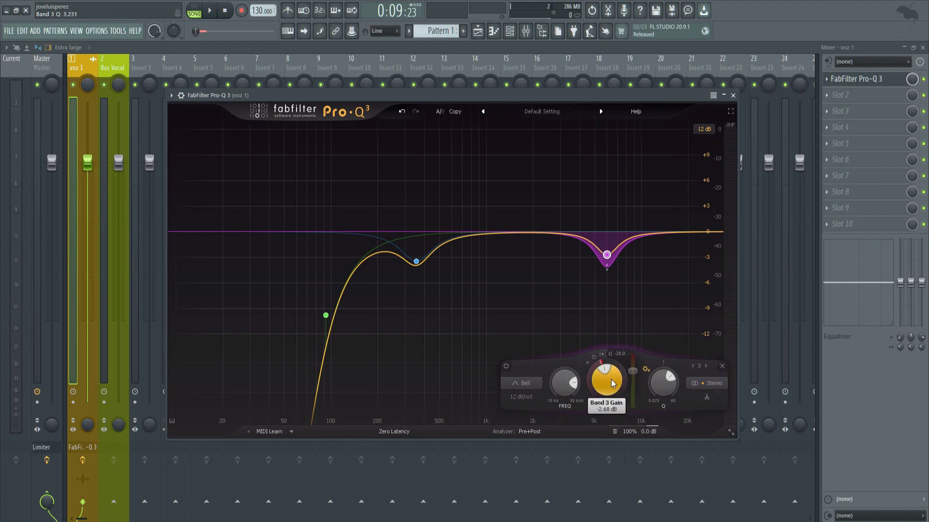
pyautogui.click(732, 96)
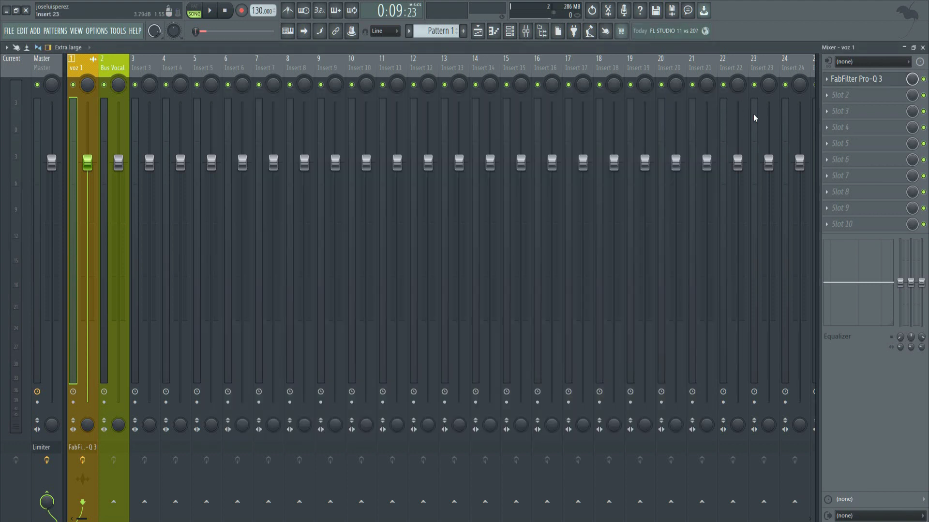
# - Load iZotope Alloy 2 into the second effect slot of voz 1 and dismiss its preset manager
pyautogui.click(830, 98)
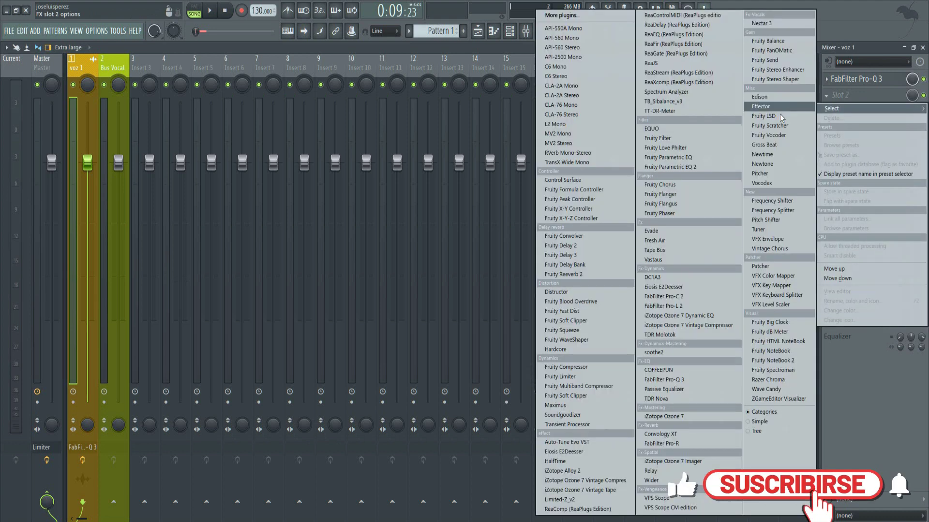
pyautogui.click(582, 469)
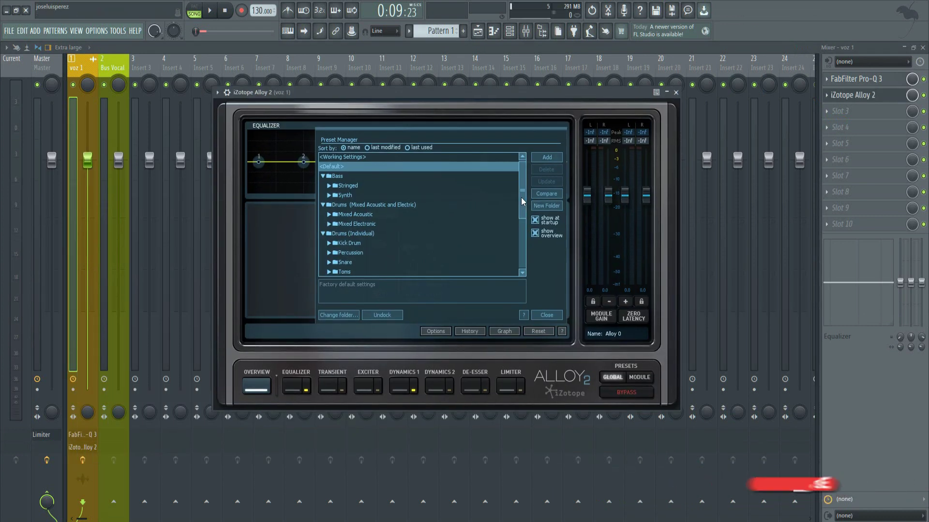
pyautogui.click(542, 315)
# - In Dynamics 1, set the gate ratio to 30:1 with a threshold of about -47.7 dB and the compressor threshold to 0 dB
pyautogui.click(403, 387)
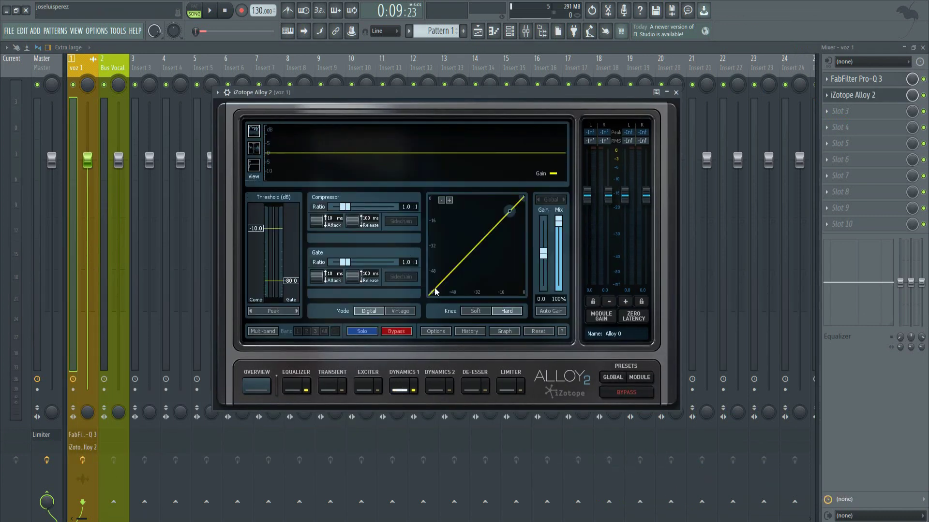
pyautogui.moveTo(341, 262); pyautogui.dragTo(393, 262)
pyautogui.moveTo(298, 282); pyautogui.dragTo(297, 265)
pyautogui.moveTo(262, 230); pyautogui.dragTo(262, 205)
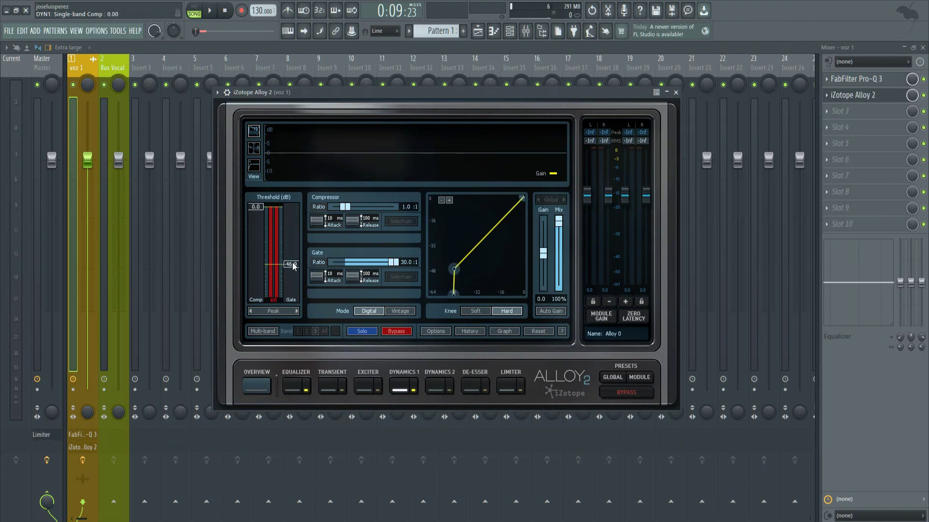
pyautogui.moveTo(293, 268); pyautogui.dragTo(294, 269)
# - Set the compressor ratio to 2.1:1 and its threshold to about -8.6 dB, and close Alloy 2
pyautogui.moveTo(346, 209); pyautogui.dragTo(360, 212)
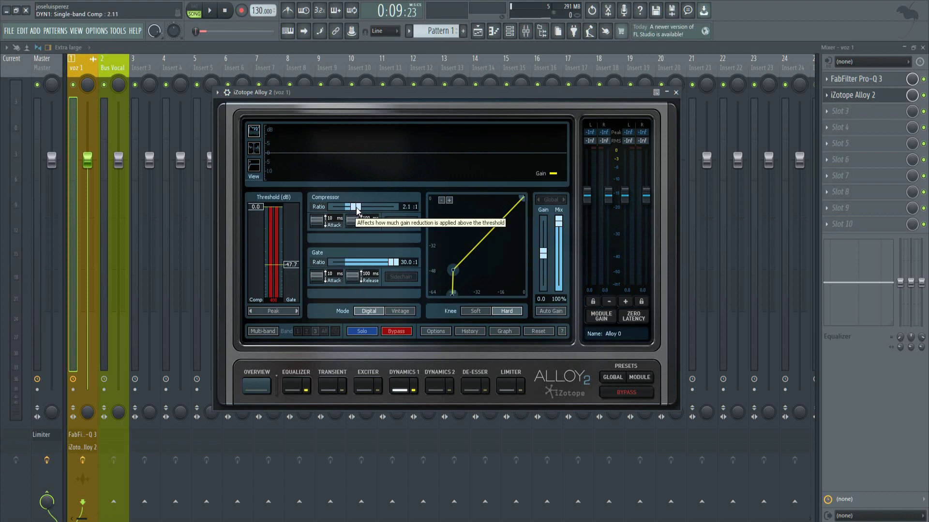
pyautogui.moveTo(261, 208); pyautogui.dragTo(260, 229)
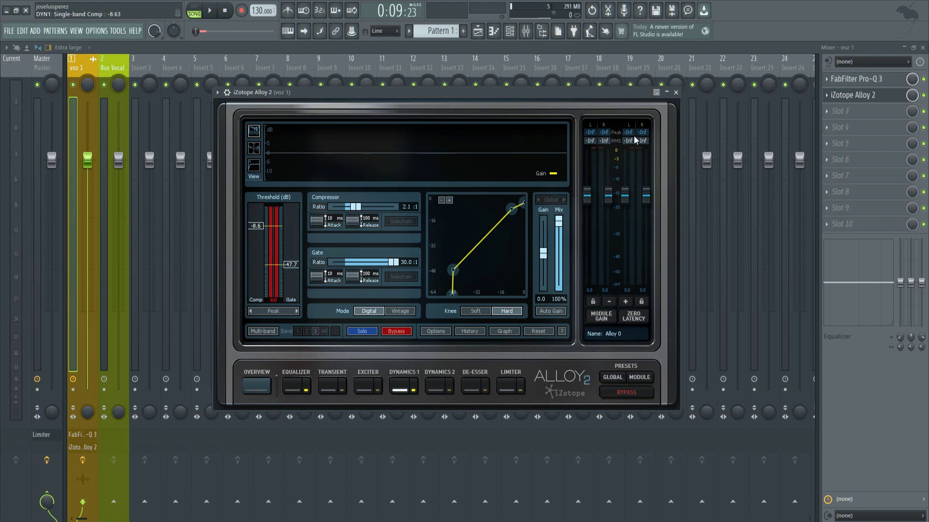
pyautogui.click(675, 92)
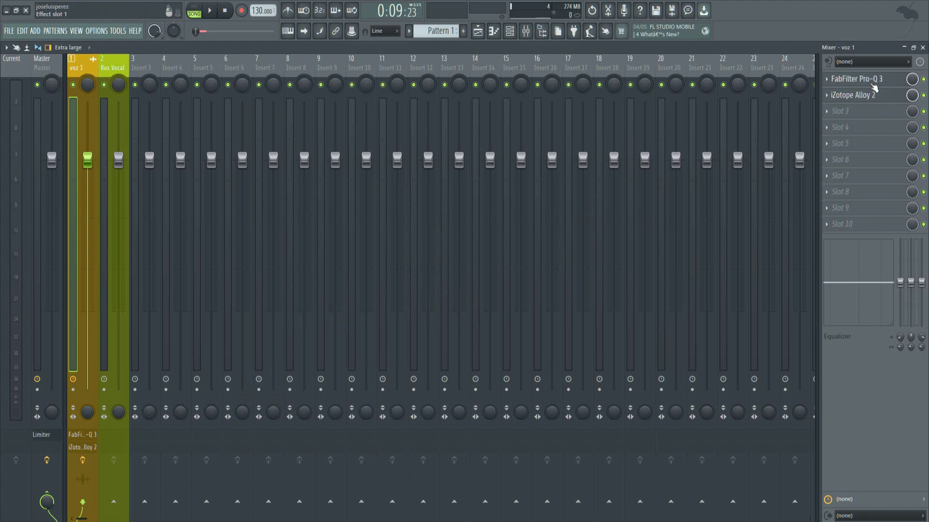
# - Play back the processed voz 1 vocal and review its Pro-Q 3 equalizer curve
pyautogui.click(853, 79)
pyautogui.press('Escape')
pyautogui.press('space')
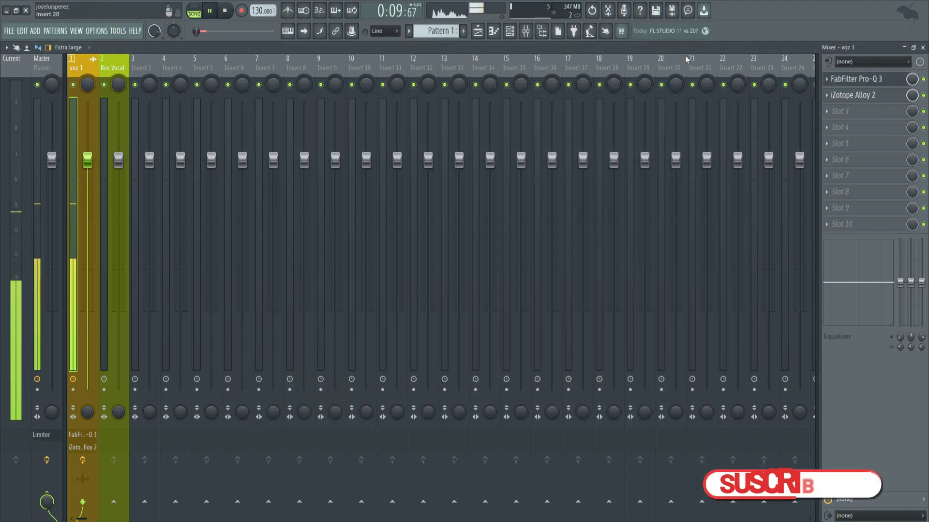
pyautogui.press('space')
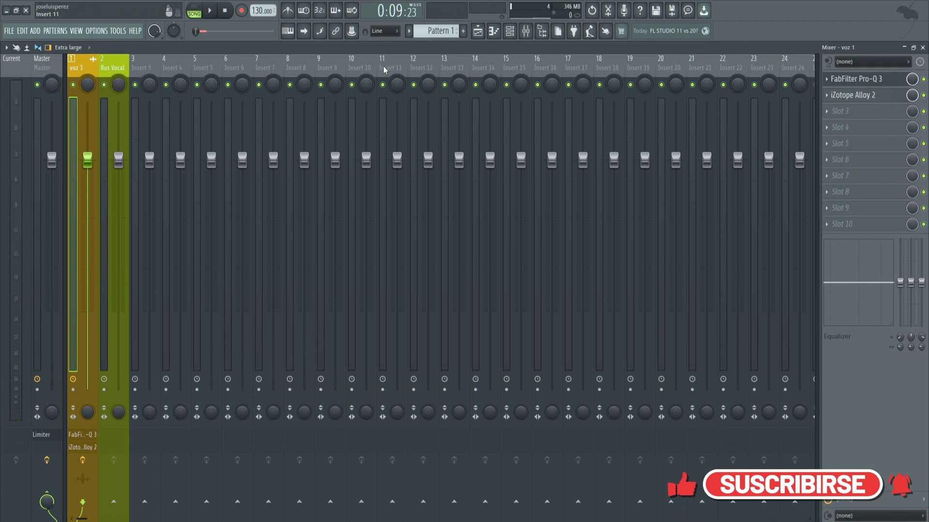
pyautogui.click(856, 79)
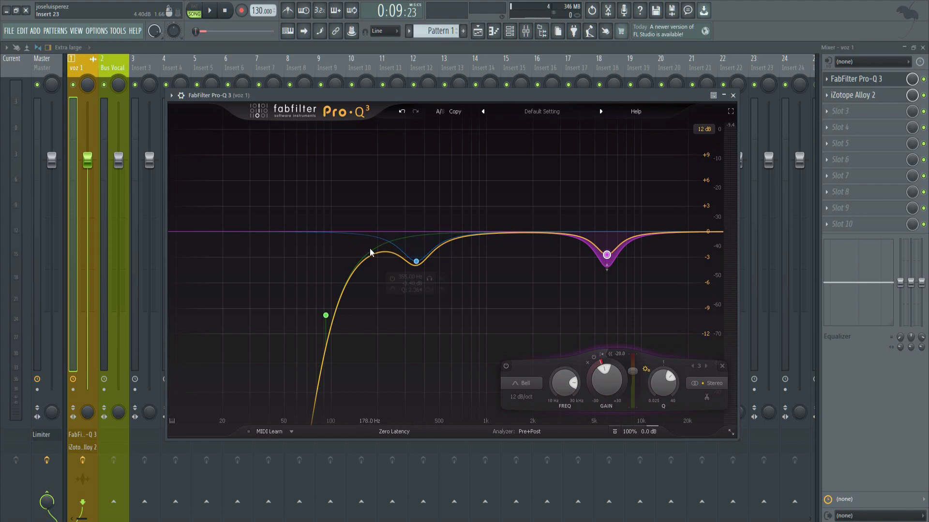
pyautogui.click(734, 96)
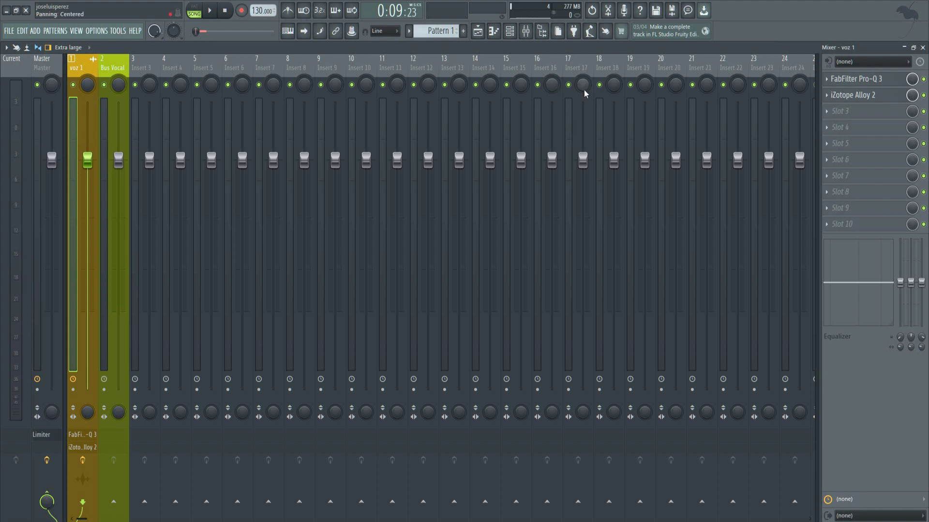
# - Send the voz 1 mixer track to the Bus Vocal track and adjust the send level
pyautogui.click(112, 69)
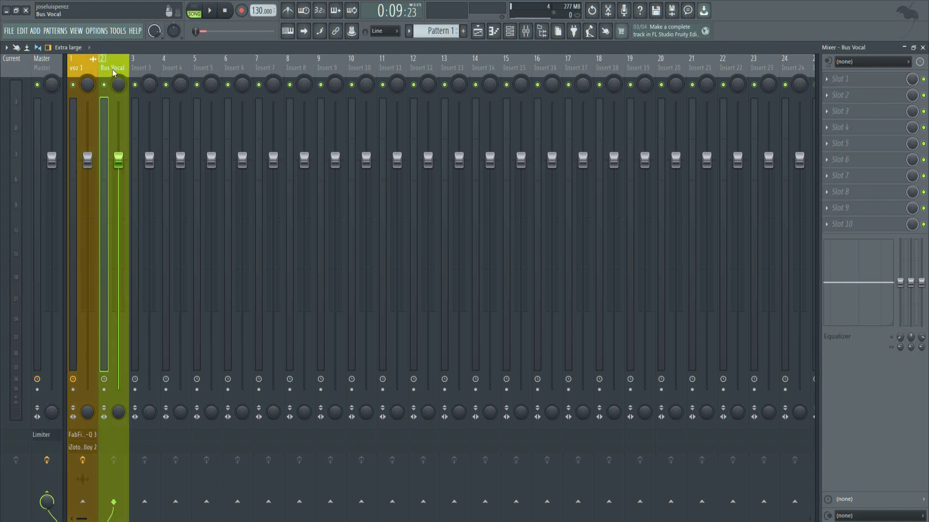
pyautogui.click(78, 67)
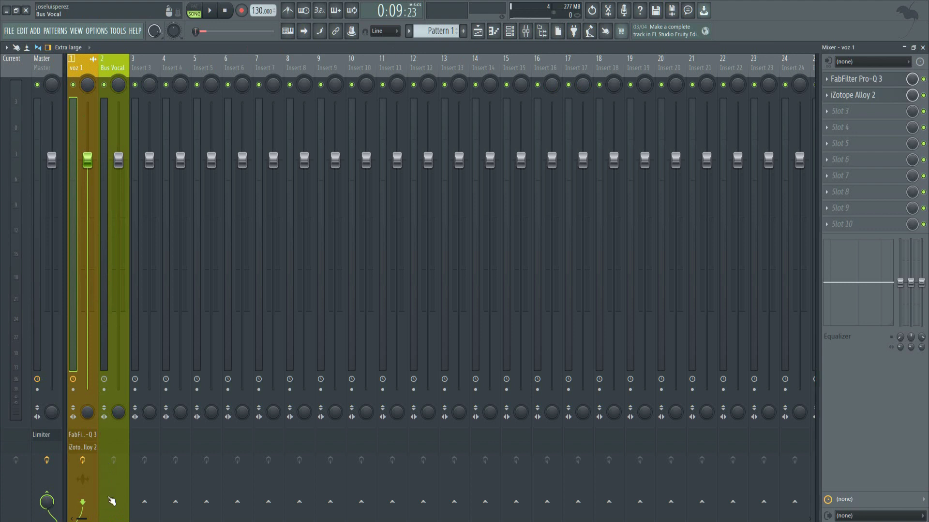
pyautogui.rightClick(114, 502)
pyautogui.click(143, 494)
pyautogui.moveTo(114, 501); pyautogui.dragTo(113, 478)
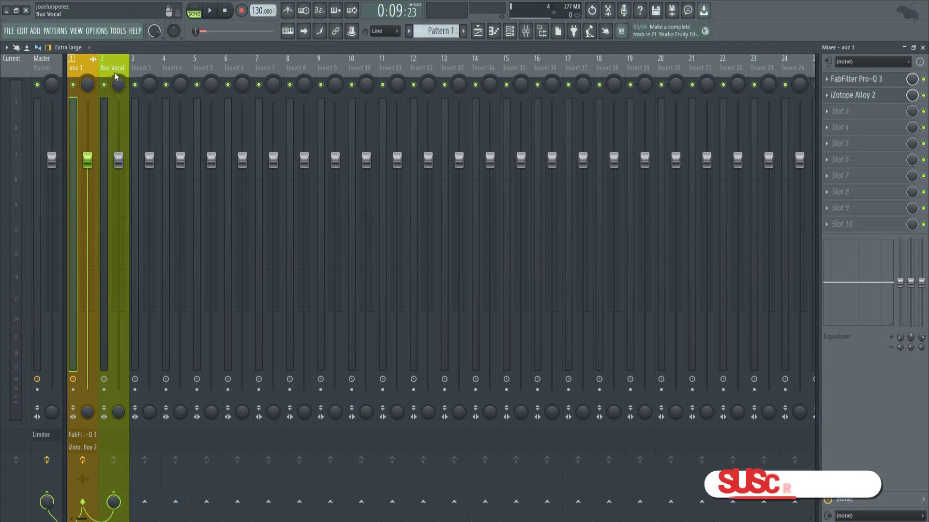
# - Select the Bus Vocal mixer track and load FabFilter Pro-Q 3 in its first effect slot
pyautogui.click(102, 67)
pyautogui.click(88, 62)
pyautogui.click(111, 70)
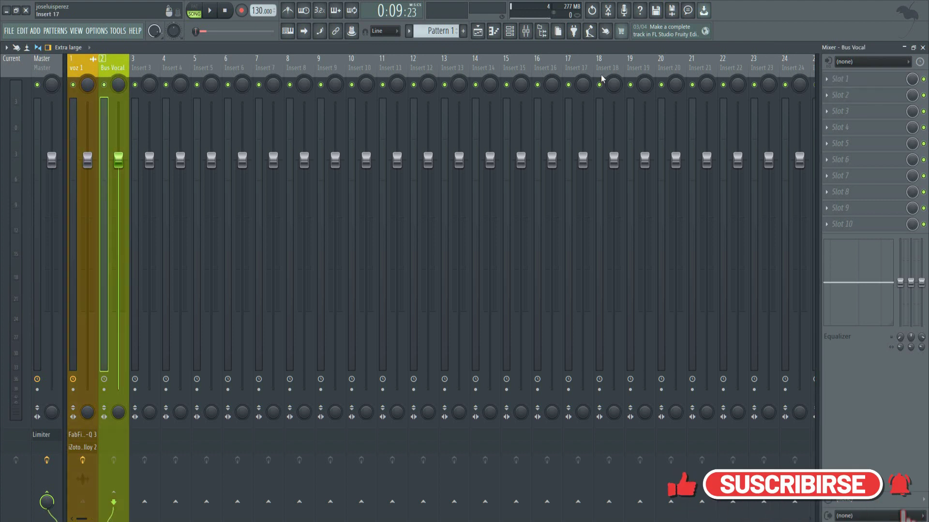
pyautogui.click(842, 79)
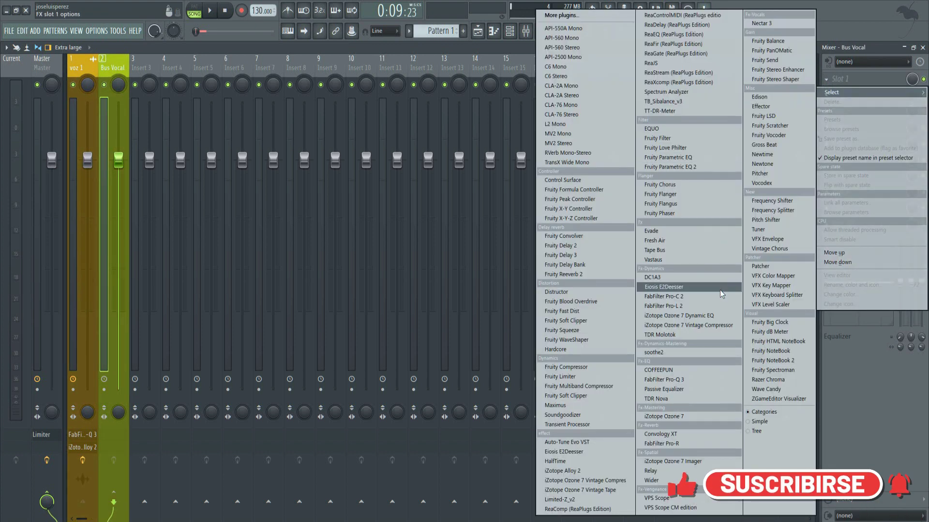
pyautogui.click(689, 379)
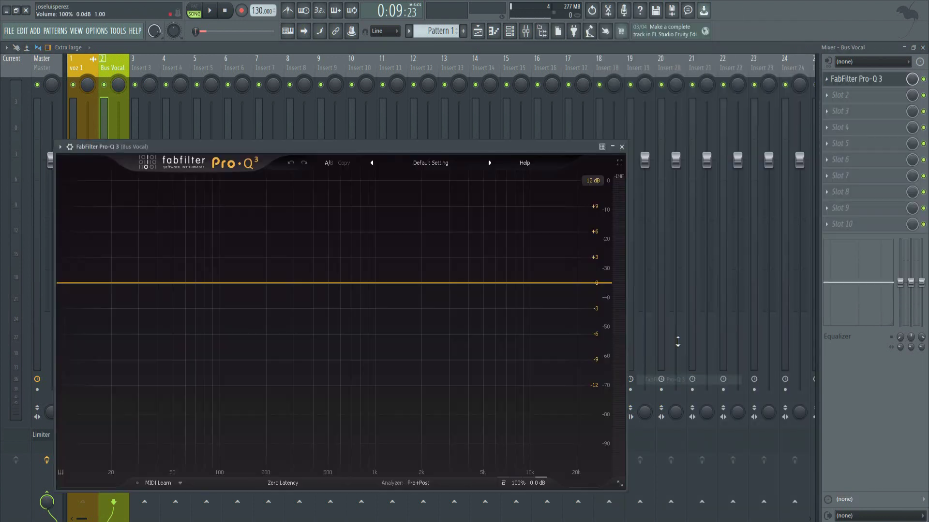
pyautogui.moveTo(567, 149); pyautogui.dragTo(670, 124)
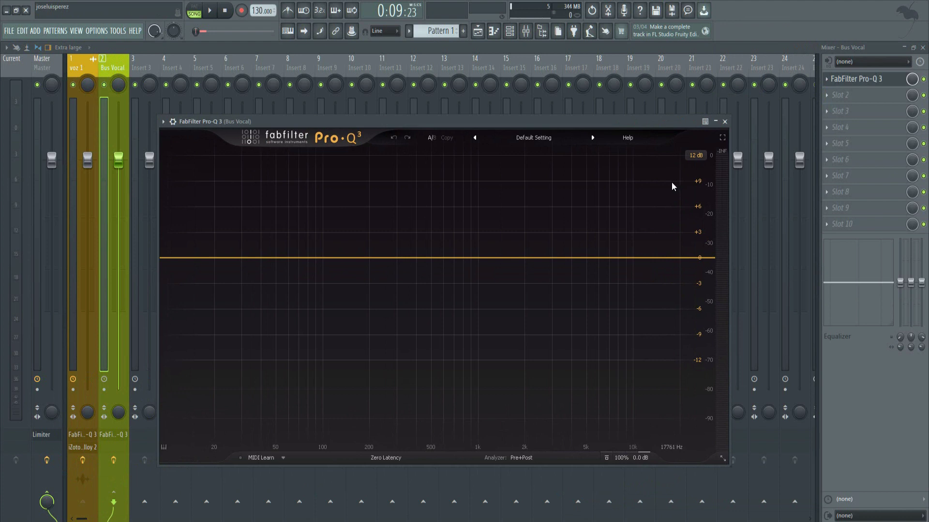
pyautogui.moveTo(653, 125); pyautogui.dragTo(665, 120)
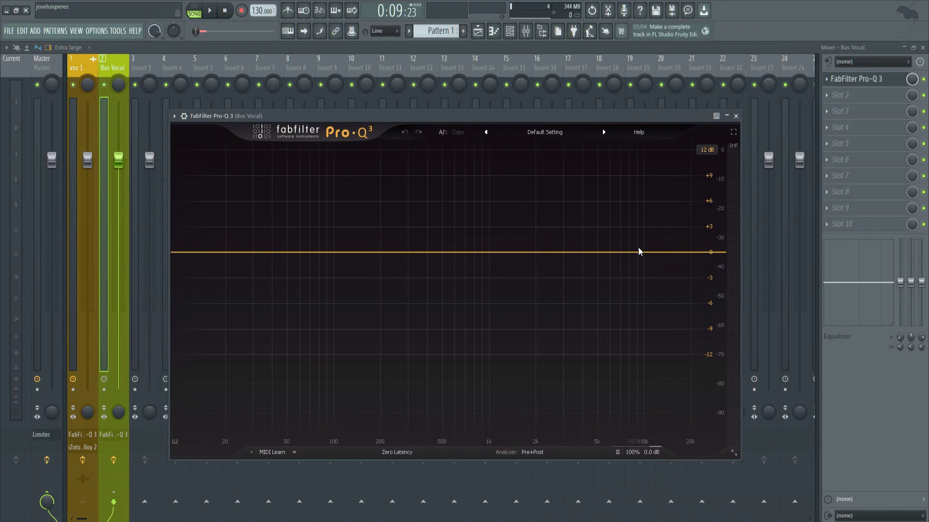
# - Add a high-shelf band at about 6546 Hz with about +9 dB gain and a Q of 1.268, and close the equalizer
pyautogui.moveTo(651, 253); pyautogui.dragTo(627, 235)
pyautogui.scroll(5, 633, 235)
pyautogui.scroll(2, 627, 236)
pyautogui.moveTo(628, 236); pyautogui.dragTo(618, 236)
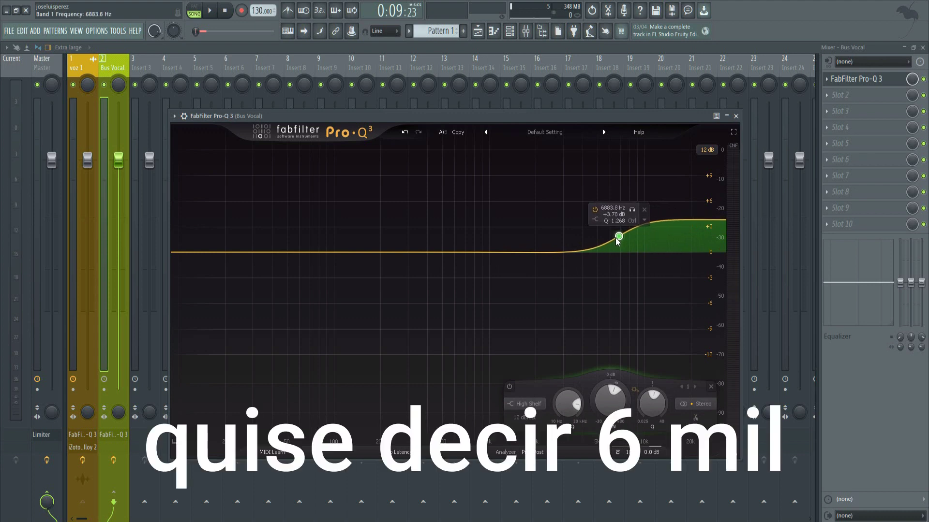
pyautogui.moveTo(619, 237); pyautogui.dragTo(614, 193)
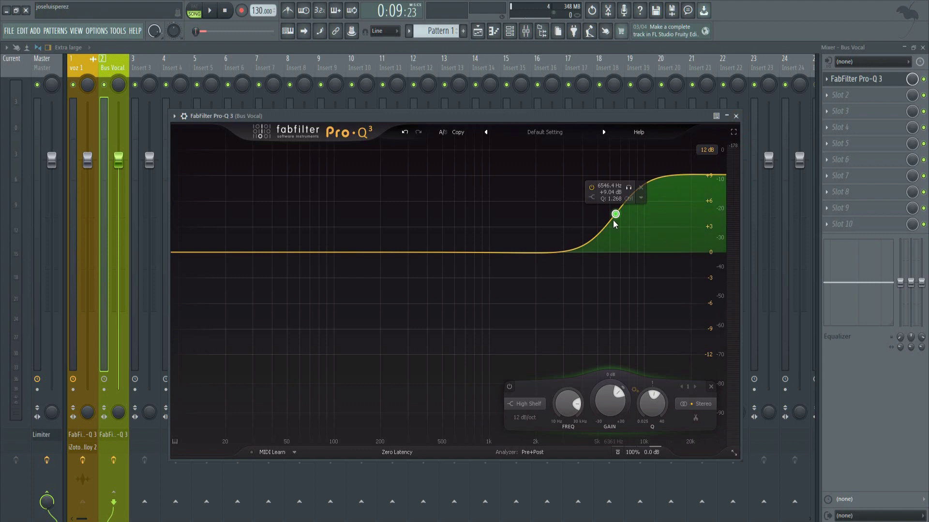
pyautogui.click(735, 116)
# - Load Passive Equalizer in slot 2 of Bus Vocal with the Brilliance preset and set its High gain to 9 dB
pyautogui.click(840, 94)
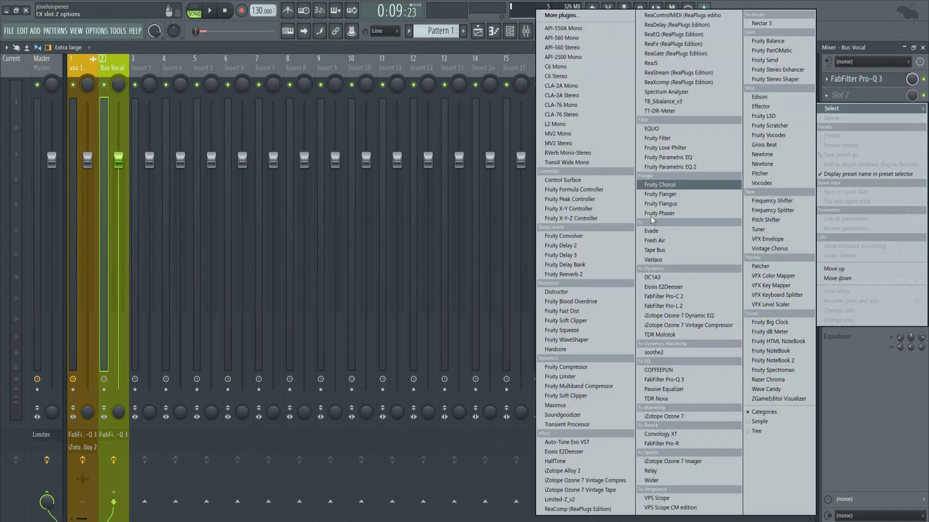
pyautogui.click(665, 390)
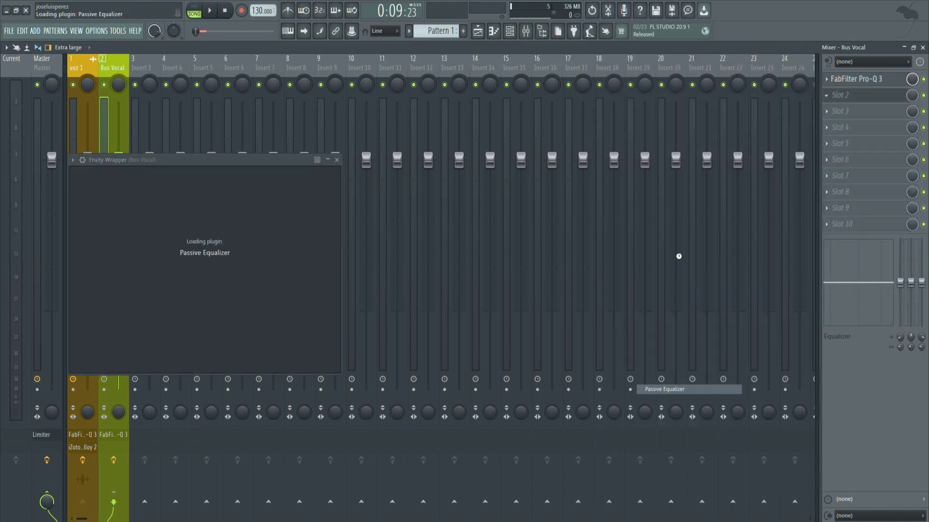
pyautogui.moveTo(290, 157); pyautogui.dragTo(422, 152)
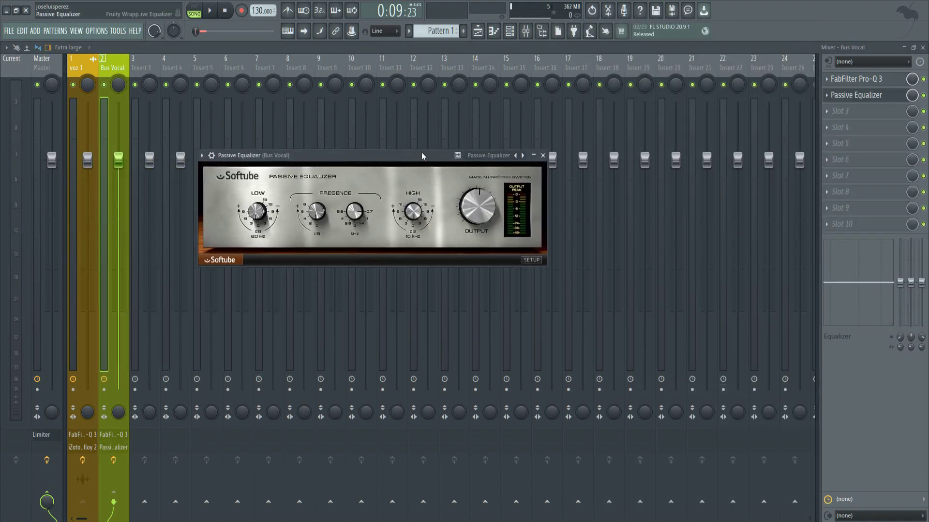
pyautogui.click(493, 154)
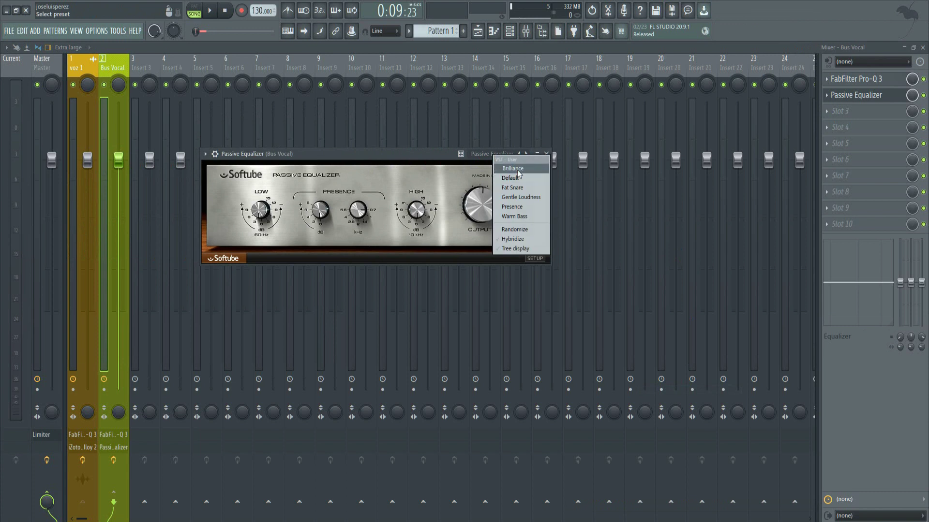
pyautogui.click(517, 170)
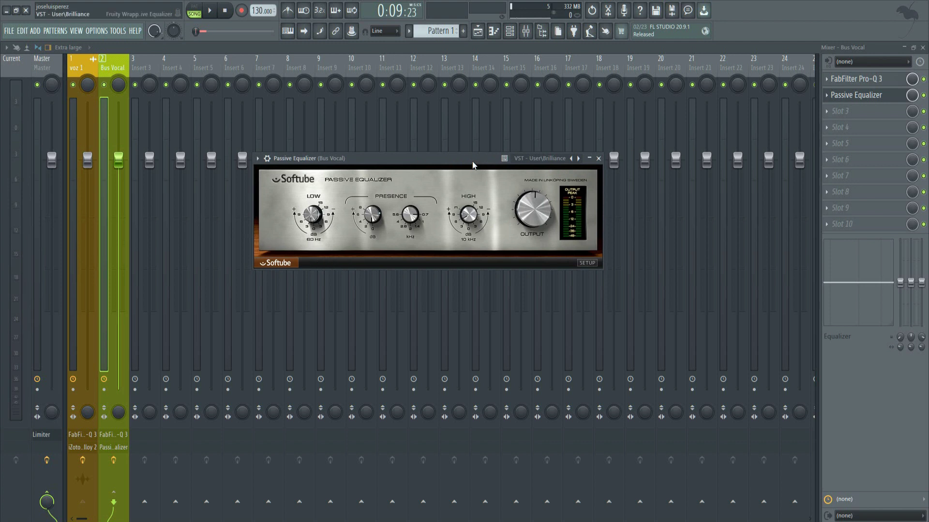
pyautogui.moveTo(472, 161); pyautogui.dragTo(481, 160)
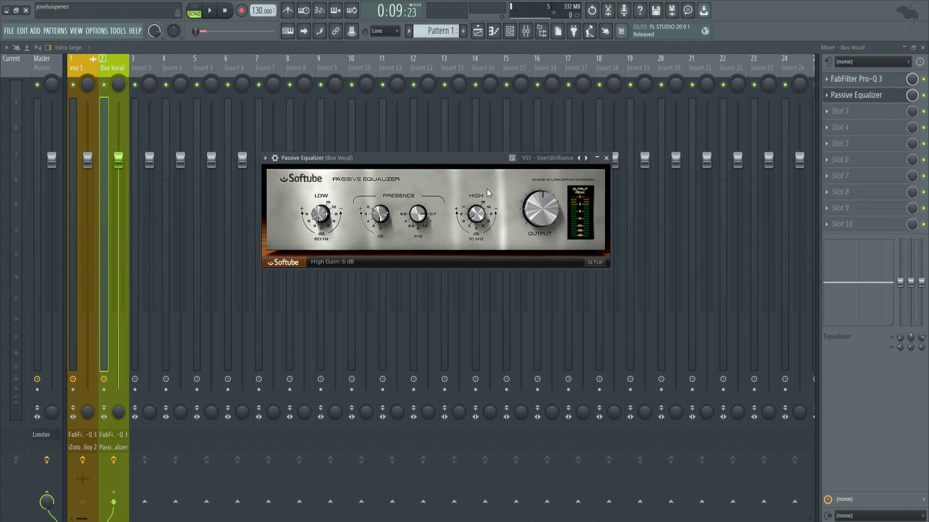
pyautogui.moveTo(476, 220); pyautogui.dragTo(475, 221)
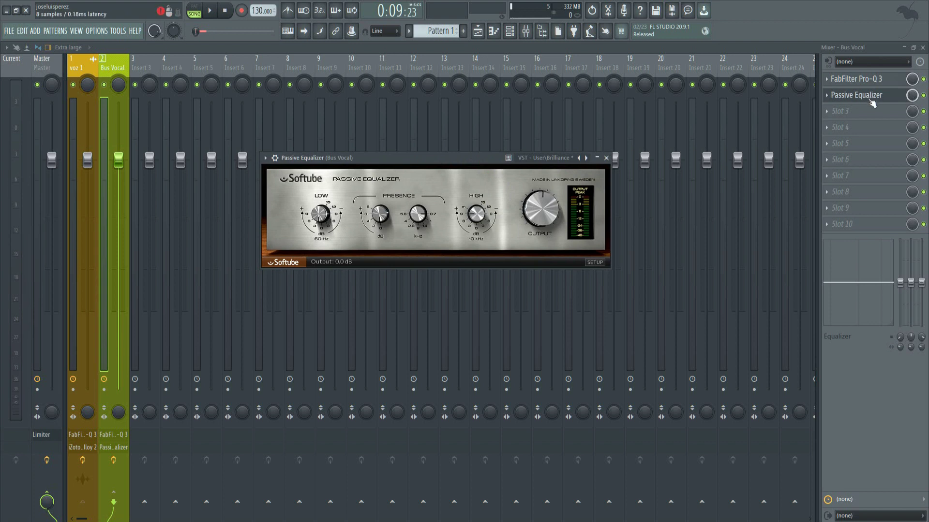
# - Check the Pro-Q 3 curve and the Passive Equalizer settings on Bus Vocal, and close both plugins
pyautogui.click(864, 82)
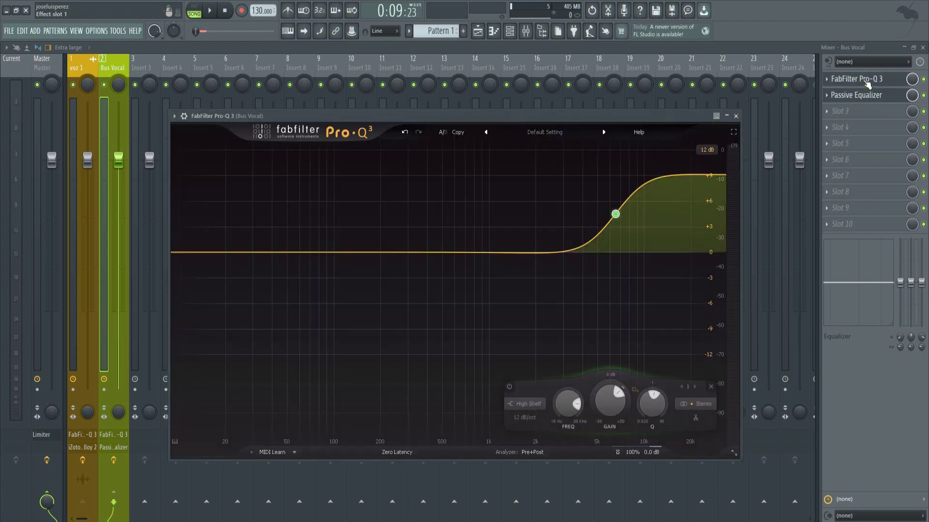
pyautogui.click(865, 81)
pyautogui.click(865, 97)
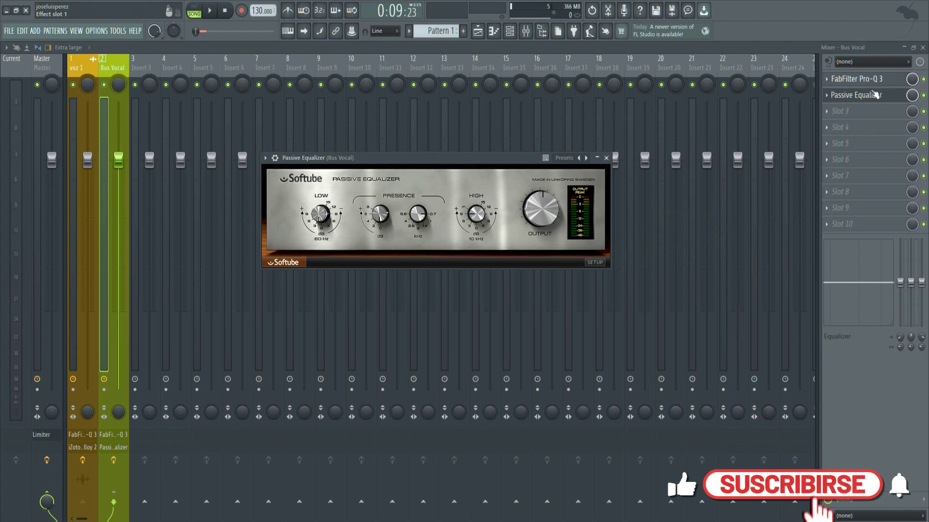
pyautogui.click(873, 96)
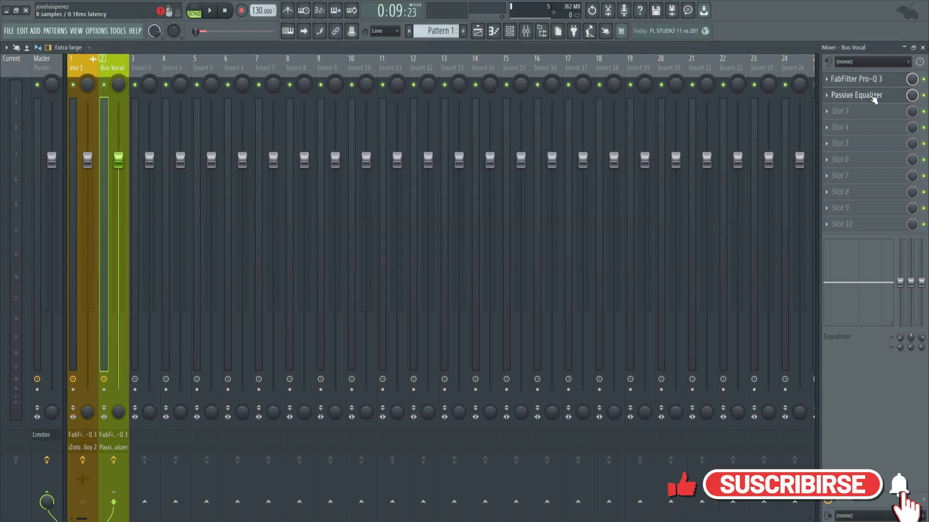
# - Load FabFilter Pro-C 2 in slot 3 of Bus Vocal and apply the Punchy Vocals bM preset
pyautogui.click(826, 112)
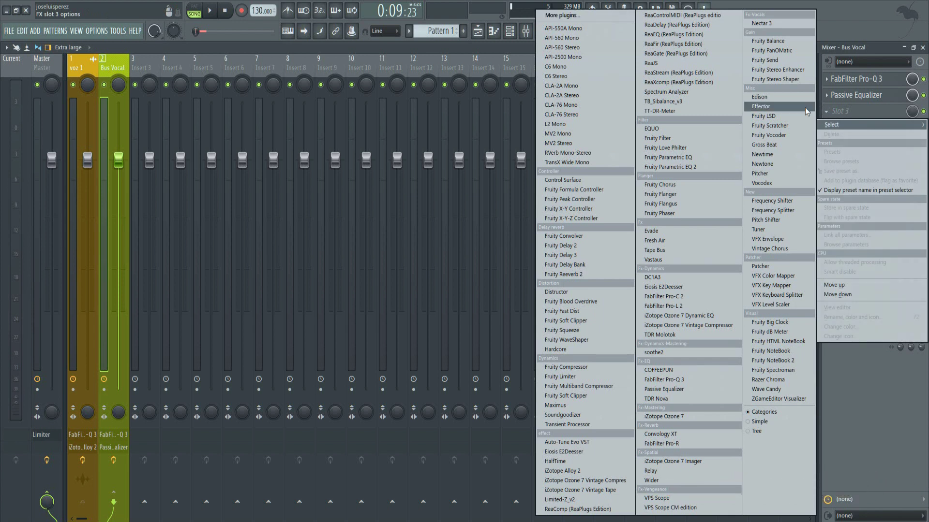
pyautogui.click(693, 295)
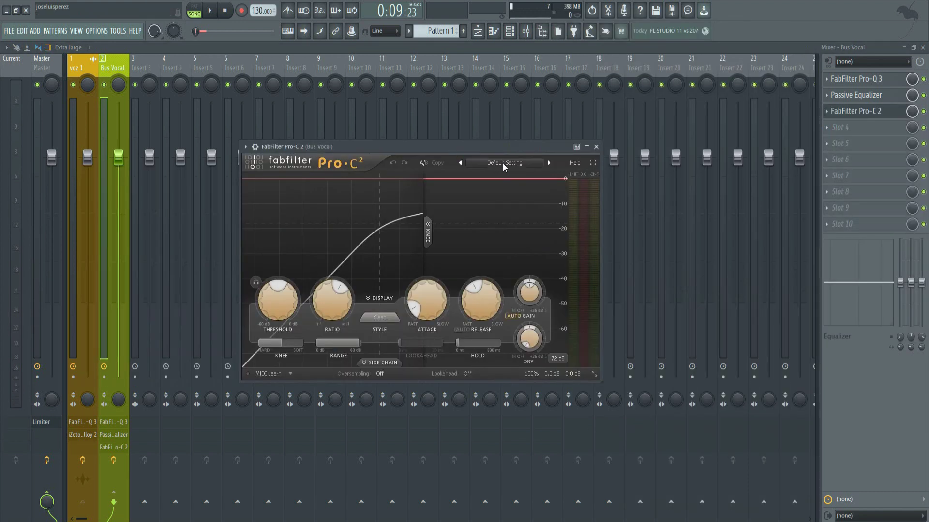
pyautogui.click(516, 164)
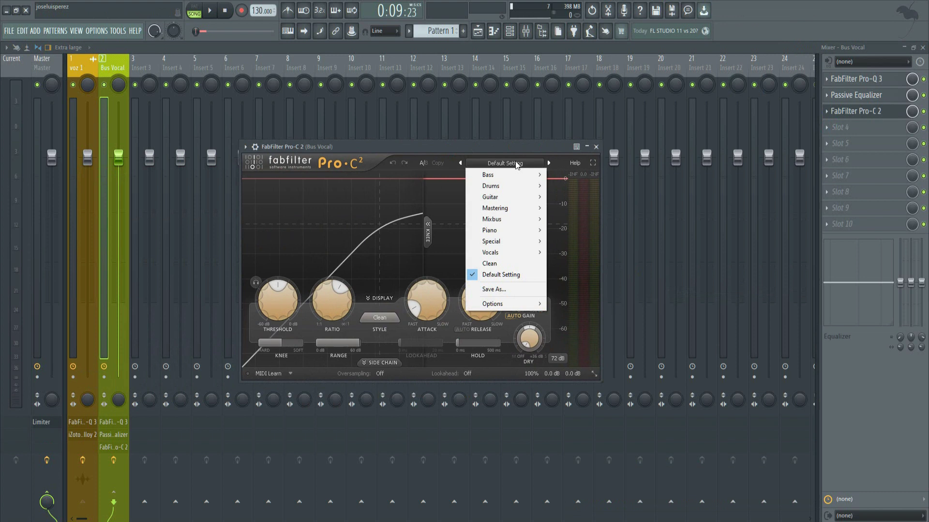
pyautogui.moveTo(514, 253)
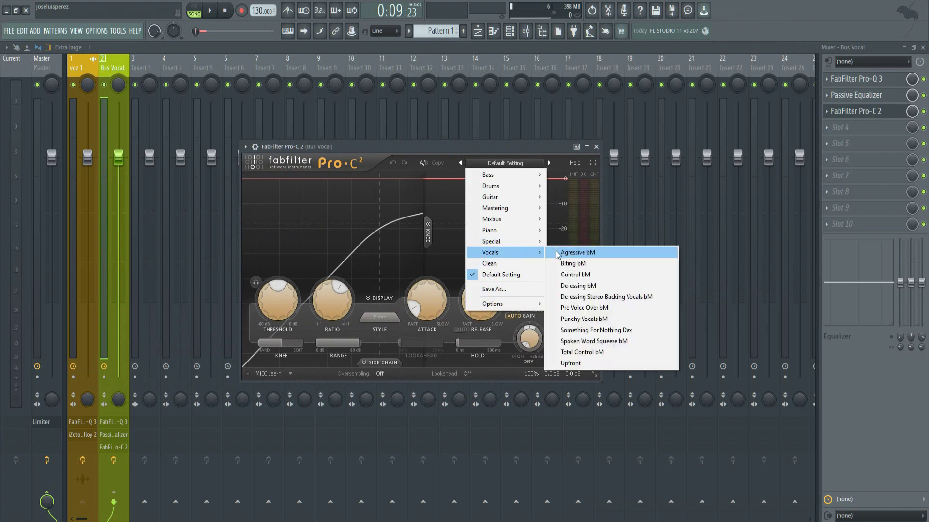
pyautogui.click(585, 320)
pyautogui.moveTo(472, 148); pyautogui.dragTo(560, 130)
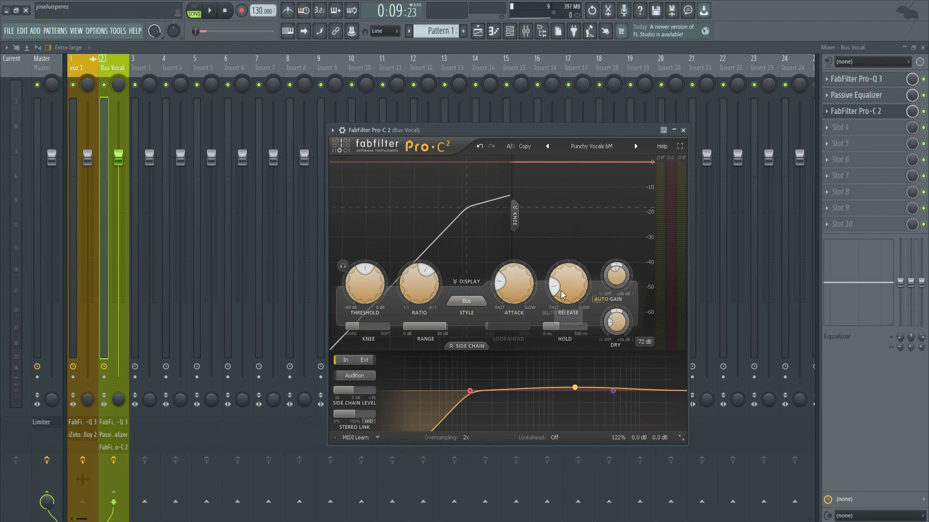
# - Set the Pro-C 2 attack to about 4.1 ms and the release to about 37.8 ms
pyautogui.moveTo(514, 288)
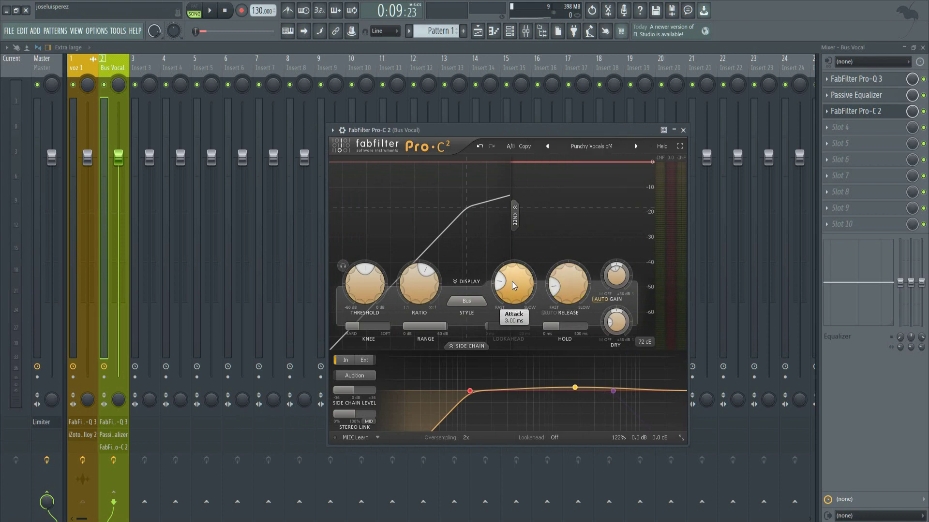
pyautogui.moveTo(580, 289)
pyautogui.moveTo(508, 286); pyautogui.dragTo(508, 284)
pyautogui.moveTo(508, 270); pyautogui.dragTo(509, 272)
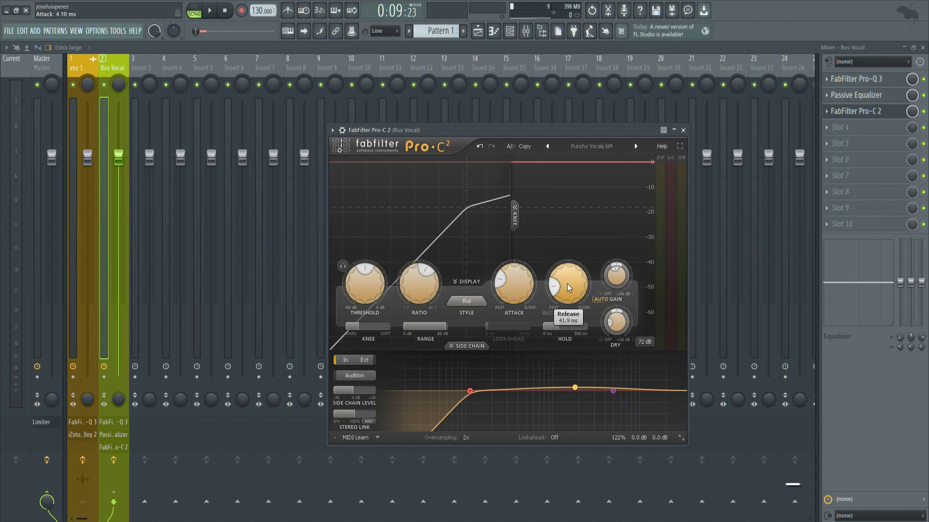
pyautogui.moveTo(568, 286); pyautogui.dragTo(571, 291)
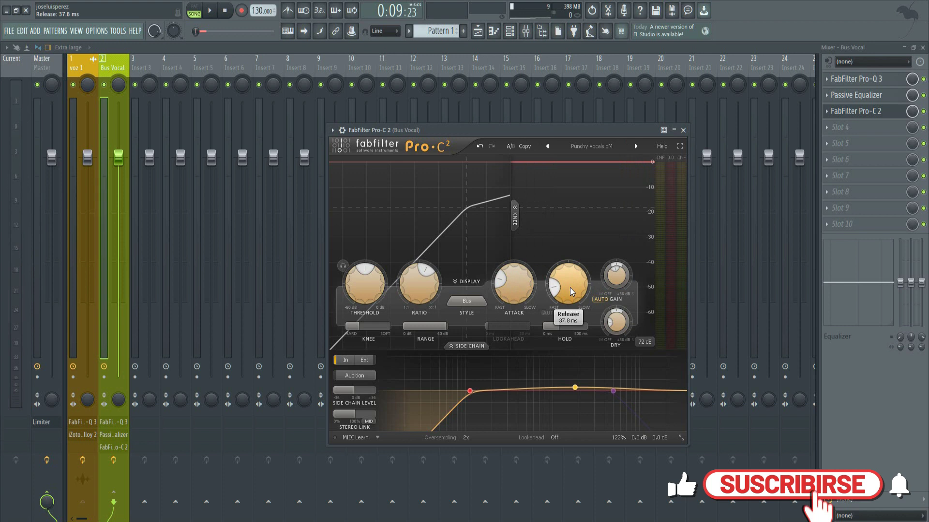
pyautogui.moveTo(569, 130); pyautogui.dragTo(582, 129)
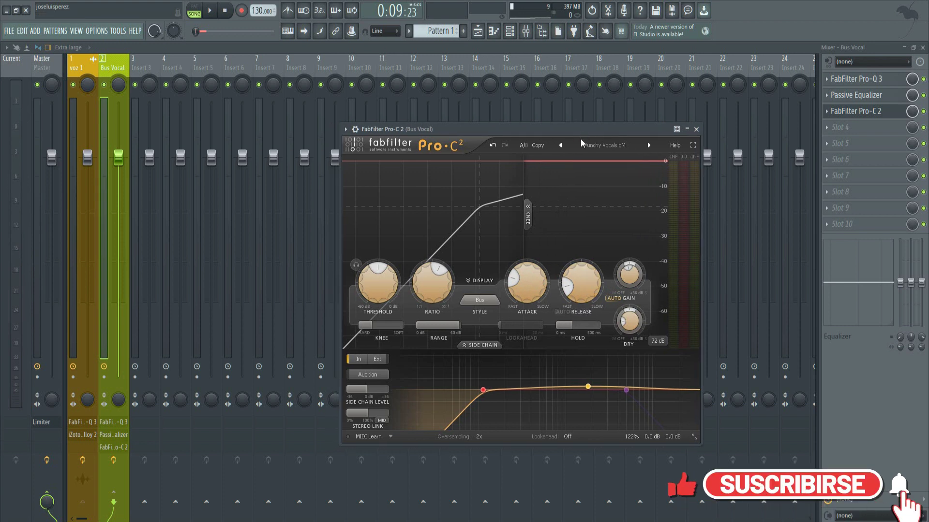
# - Lower the Pro-C 2 threshold to about -26 dB, keep the Punchy Vocals bM preset, and close the compressor
pyautogui.moveTo(377, 283)
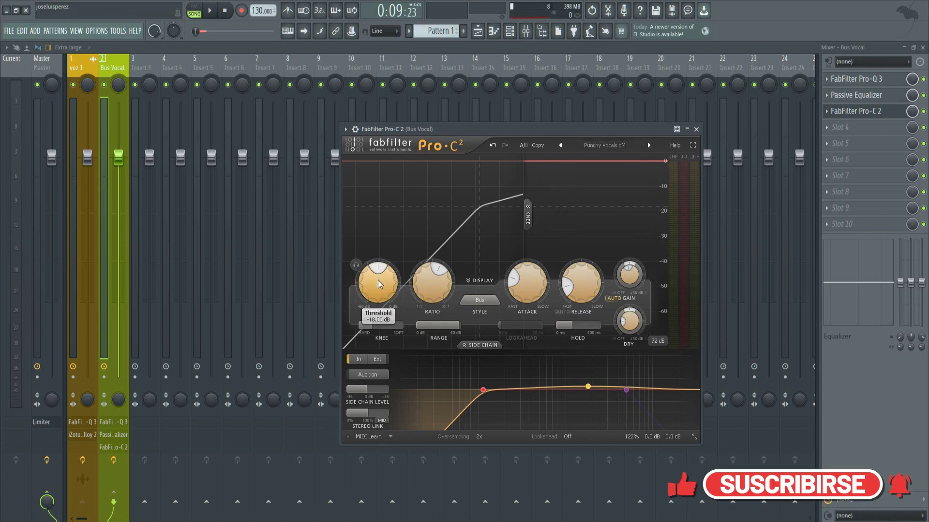
pyautogui.moveTo(373, 291); pyautogui.dragTo(382, 321)
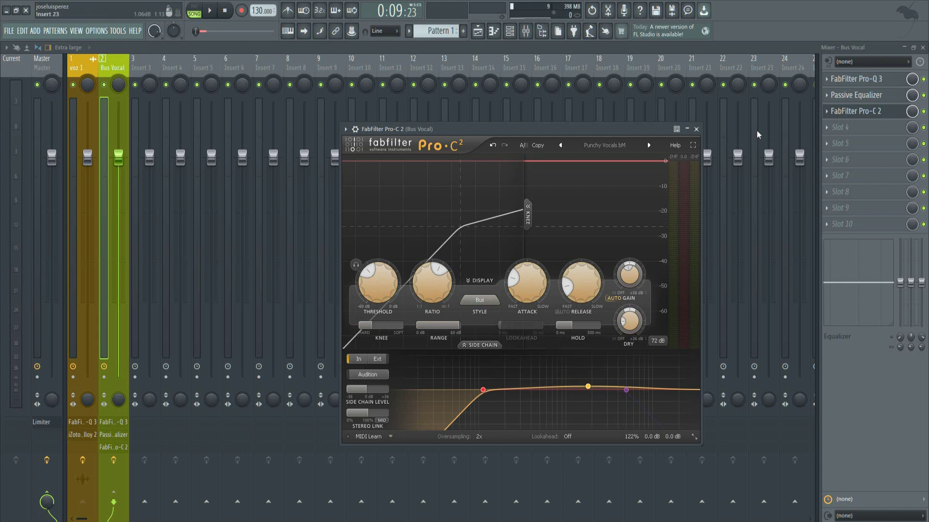
pyautogui.moveTo(598, 128); pyautogui.dragTo(604, 126)
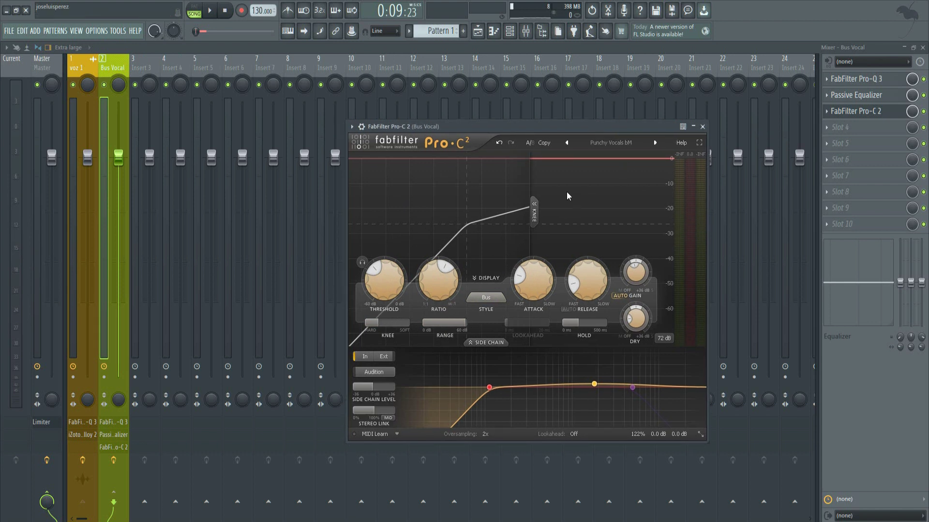
pyautogui.click(620, 143)
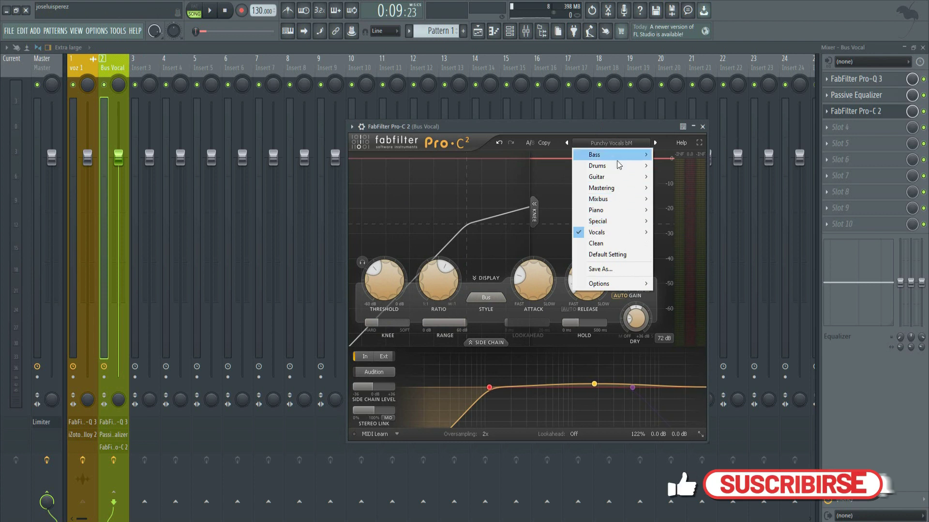
pyautogui.click(608, 131)
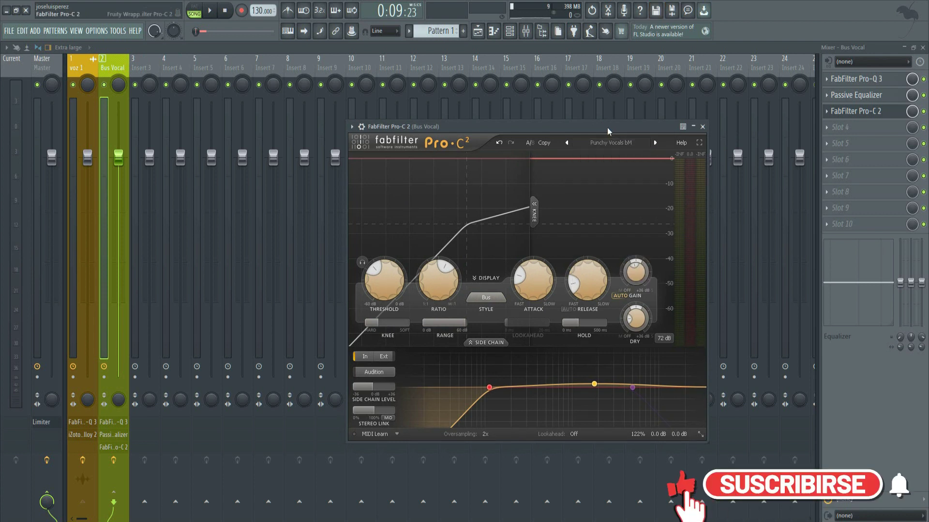
pyautogui.click(703, 127)
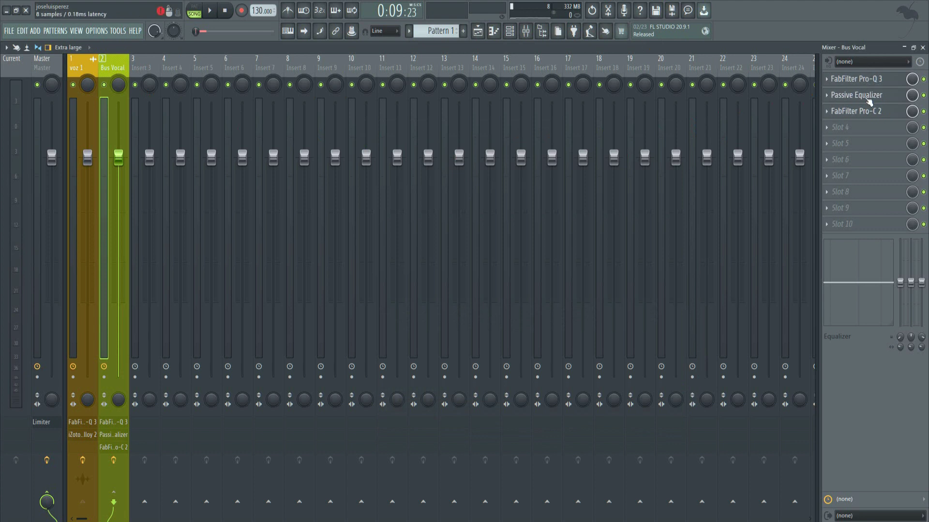
# - Review the Bus Vocal chain's Pro-Q 3 high shelf and the Passive Equalizer's High gain
pyautogui.click(869, 79)
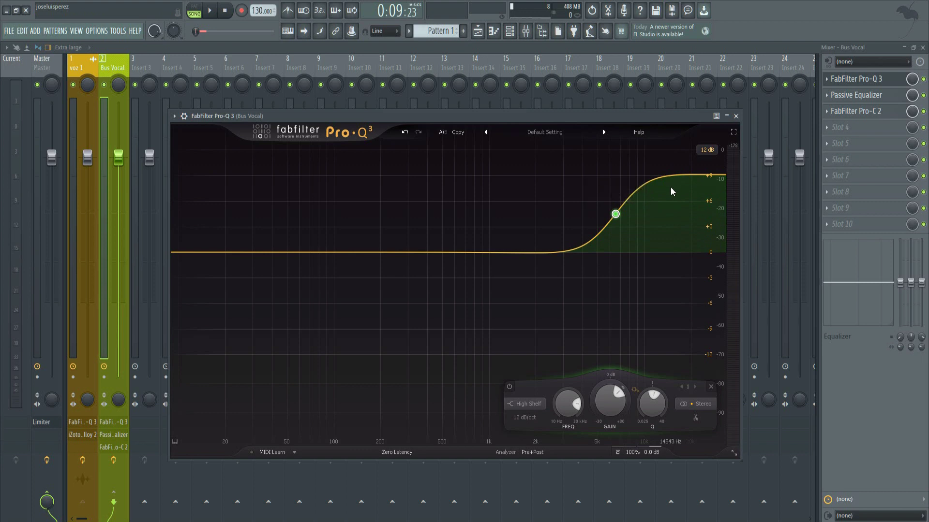
pyautogui.click(854, 96)
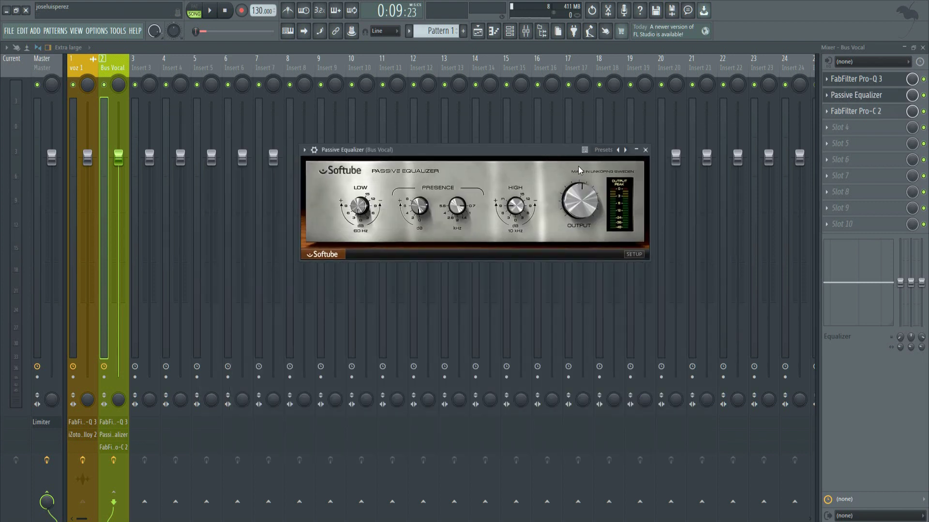
pyautogui.moveTo(543, 151); pyautogui.dragTo(552, 150)
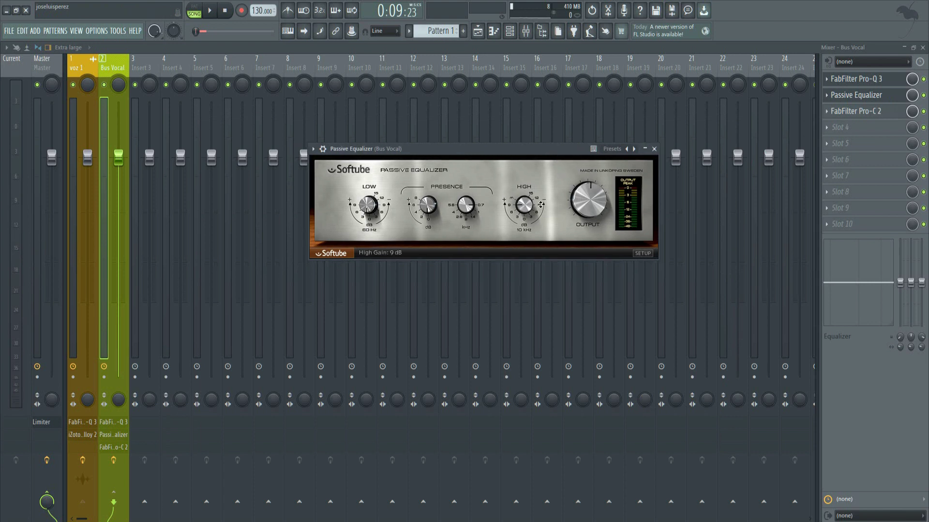
# - Look through the Passive Equalizer presets on Bus Vocal without choosing one, and inspect the Pro-C 2 settings
pyautogui.click(612, 149)
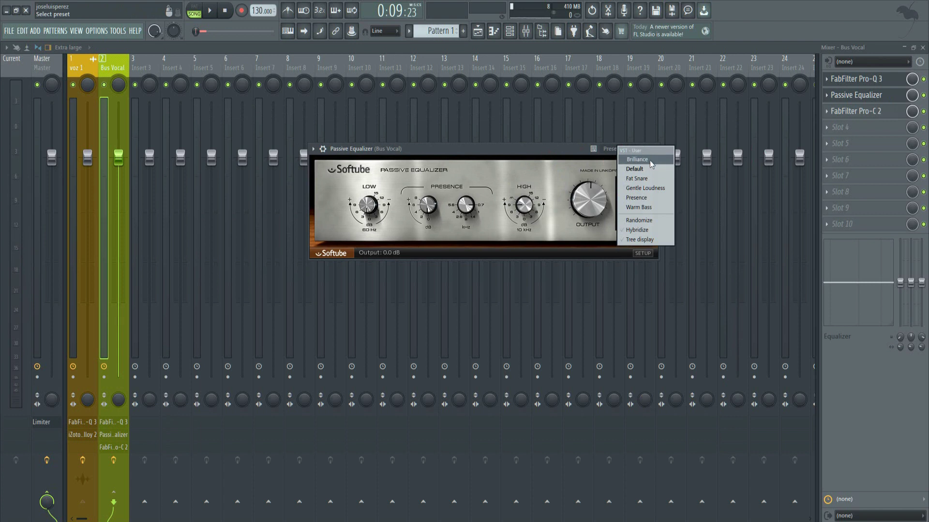
pyautogui.click(571, 159)
pyautogui.click(748, 51)
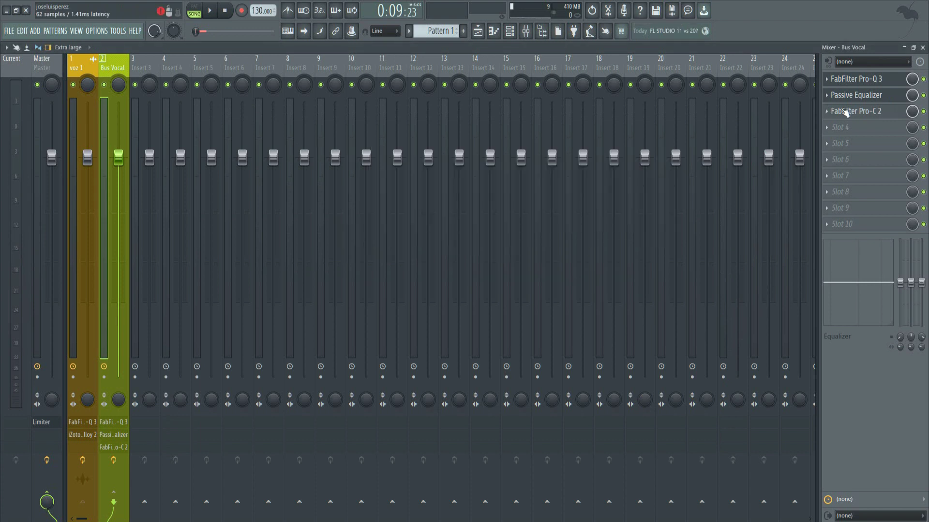
pyautogui.click(863, 113)
pyautogui.moveTo(614, 125); pyautogui.dragTo(608, 121)
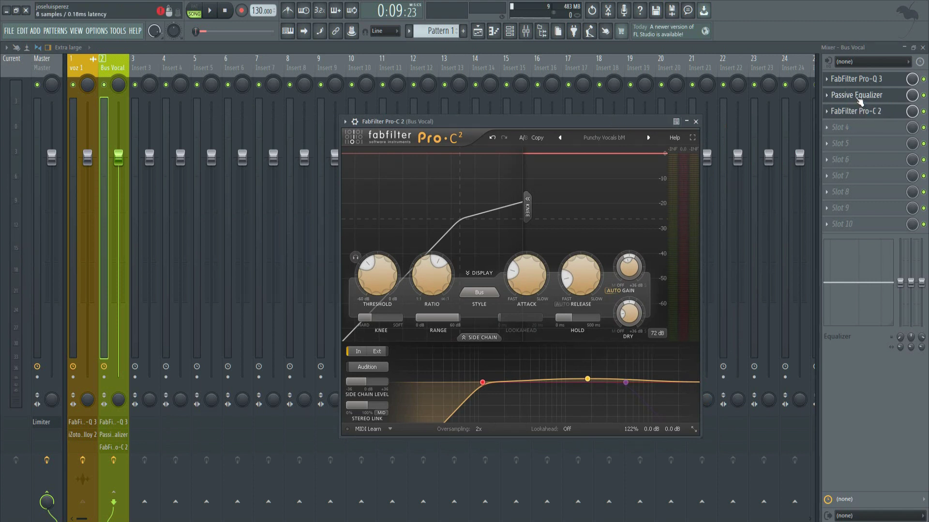
pyautogui.moveTo(570, 125); pyautogui.dragTo(587, 120)
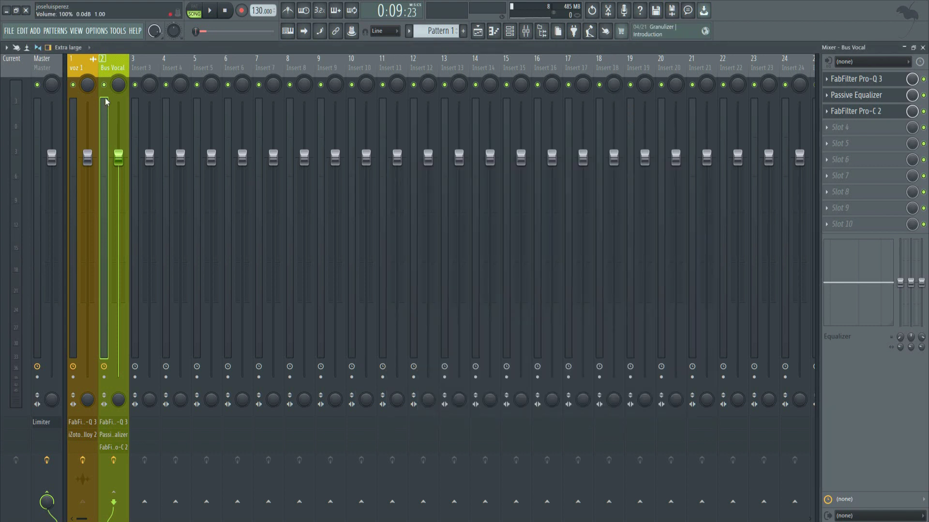
# - Select voz 1 and compare playback of the vocal with the Bus Vocal effects bypassed and enabled
pyautogui.click(89, 72)
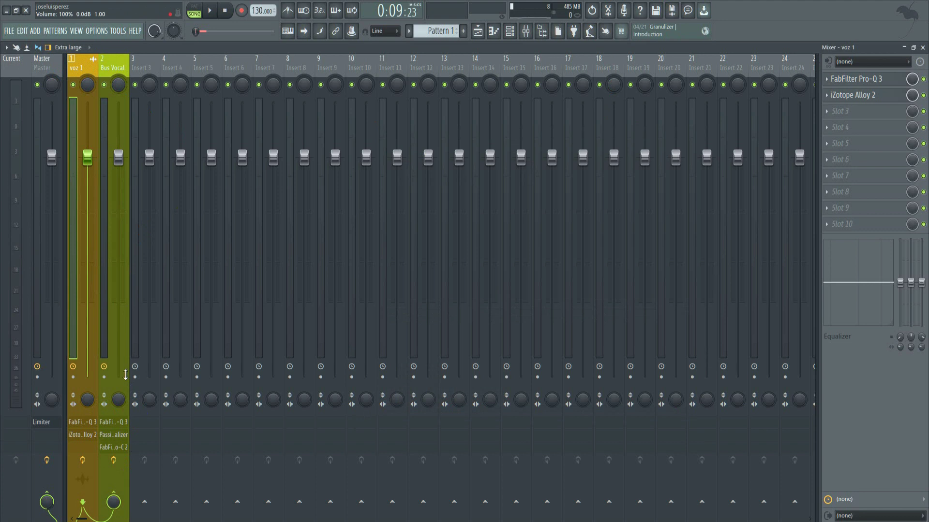
pyautogui.click(113, 460)
pyautogui.press('space')
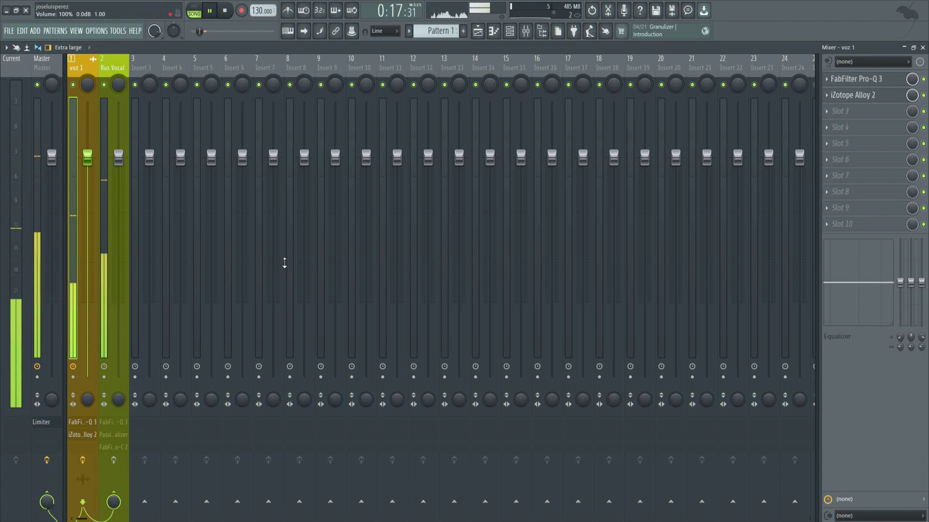
pyautogui.press('space')
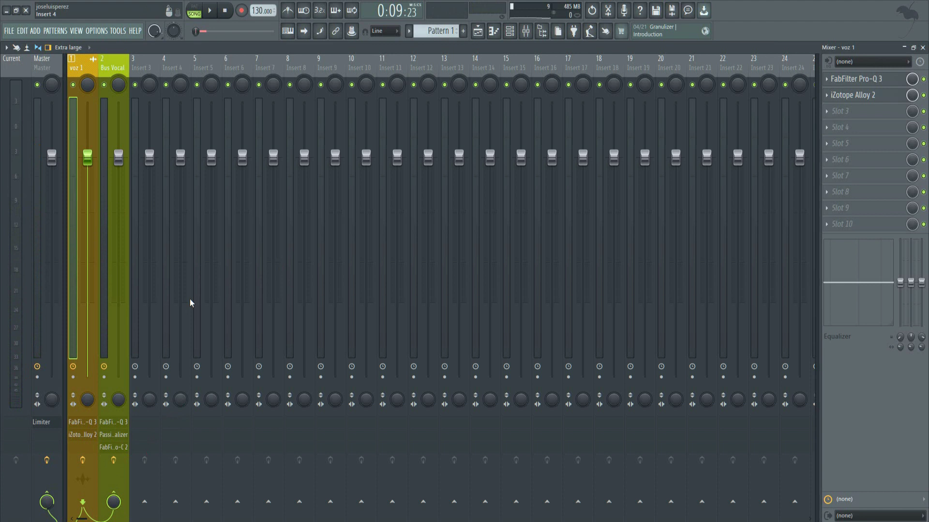
pyautogui.press('space')
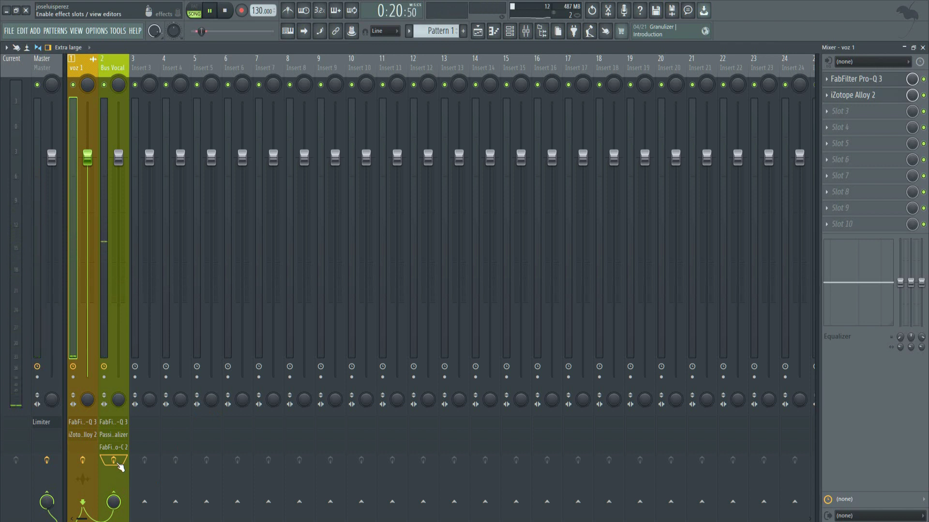
pyautogui.press('space')
pyautogui.click(114, 460)
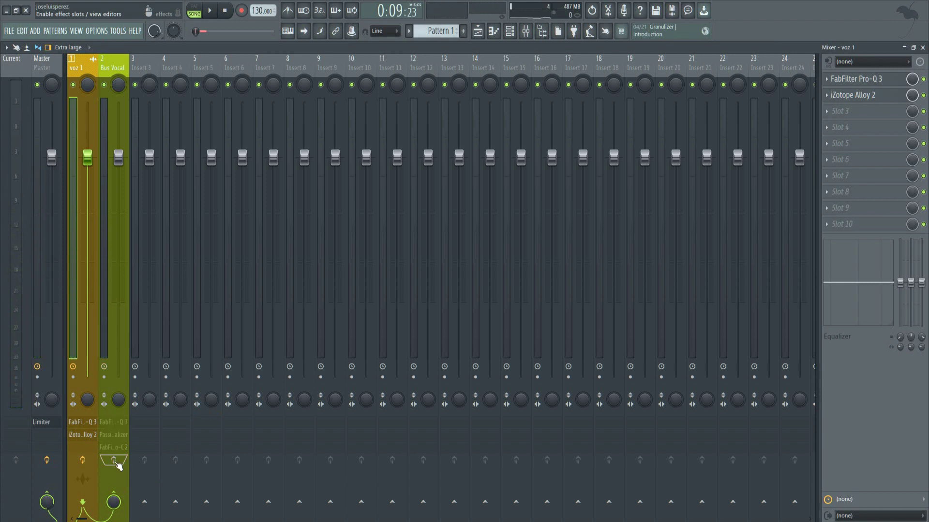
pyautogui.press('space')
pyautogui.press('space')
pyautogui.press('space')
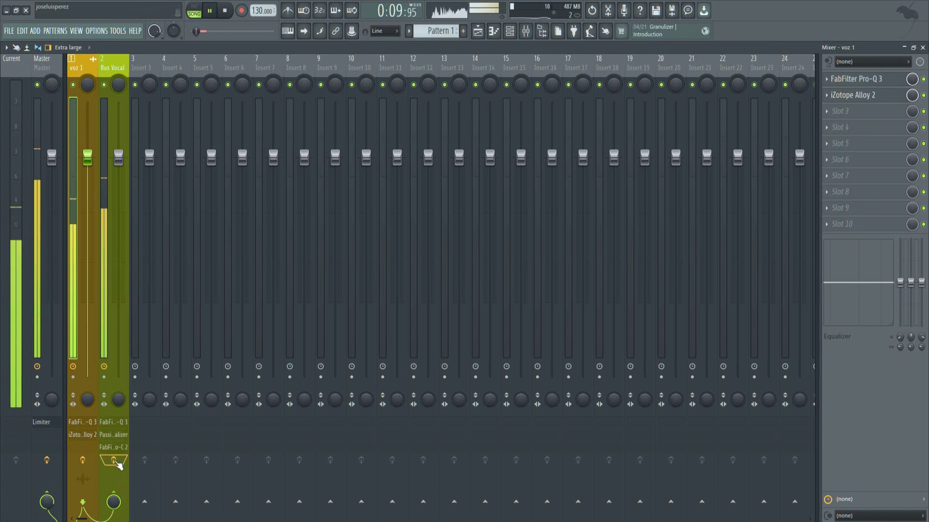
pyautogui.press('space')
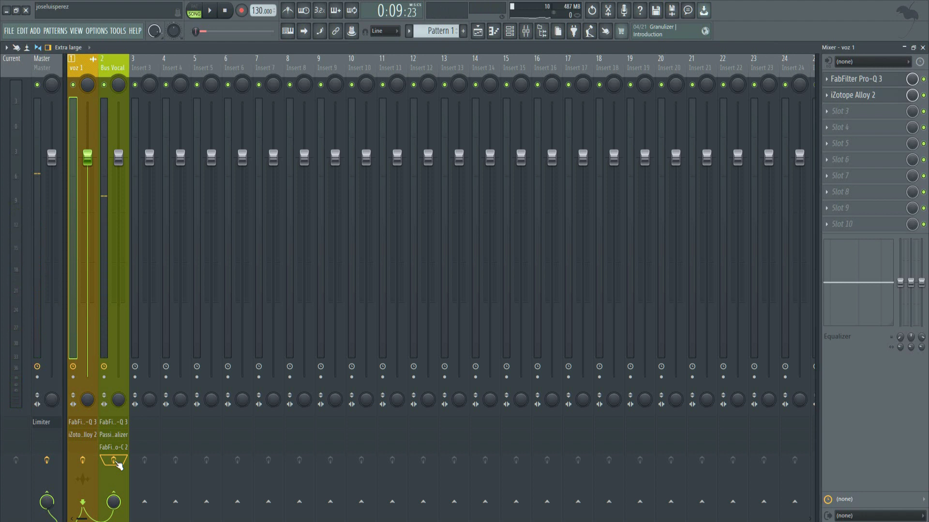
# - Lower the threshold of the Pro-C 2 compressor on Bus Vocal to about -27.6 dB
pyautogui.click(119, 83)
pyautogui.click(836, 83)
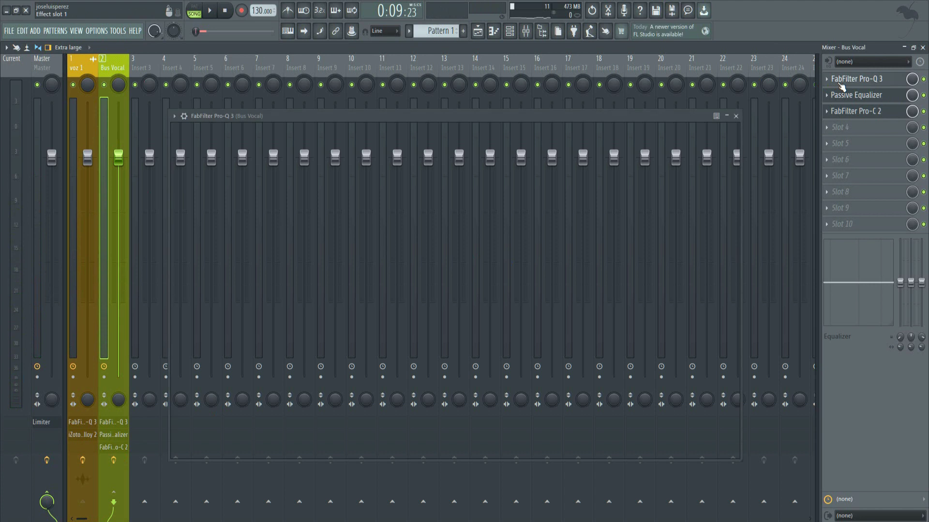
pyautogui.click(856, 112)
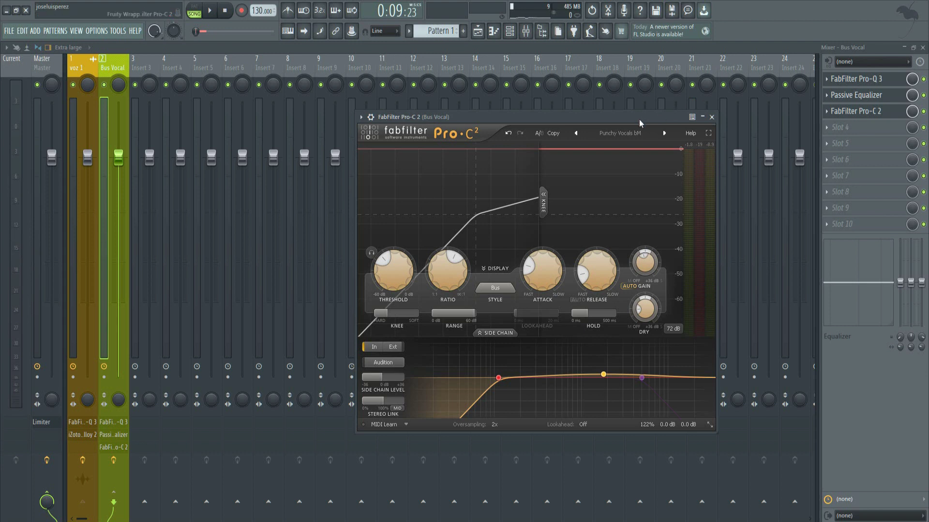
pyautogui.moveTo(640, 120); pyautogui.dragTo(644, 119)
pyautogui.moveTo(394, 269)
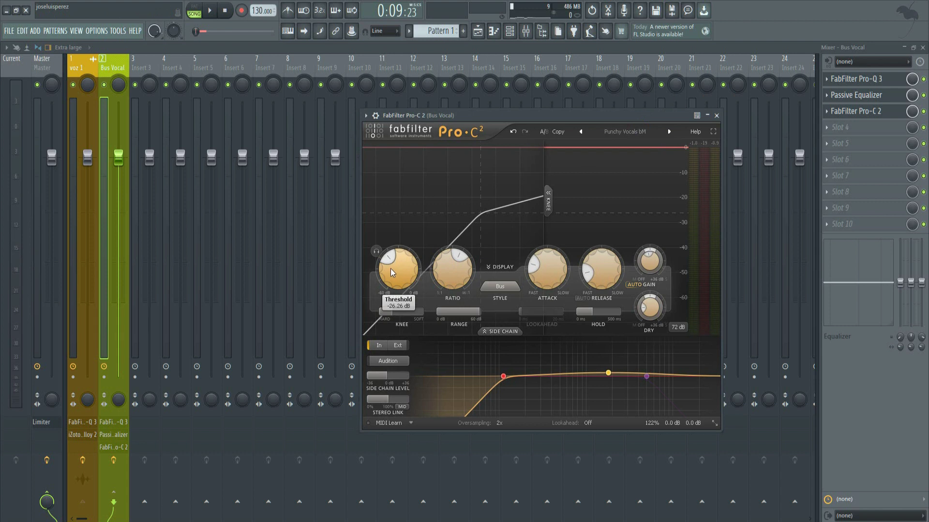
pyautogui.moveTo(402, 280); pyautogui.dragTo(403, 285)
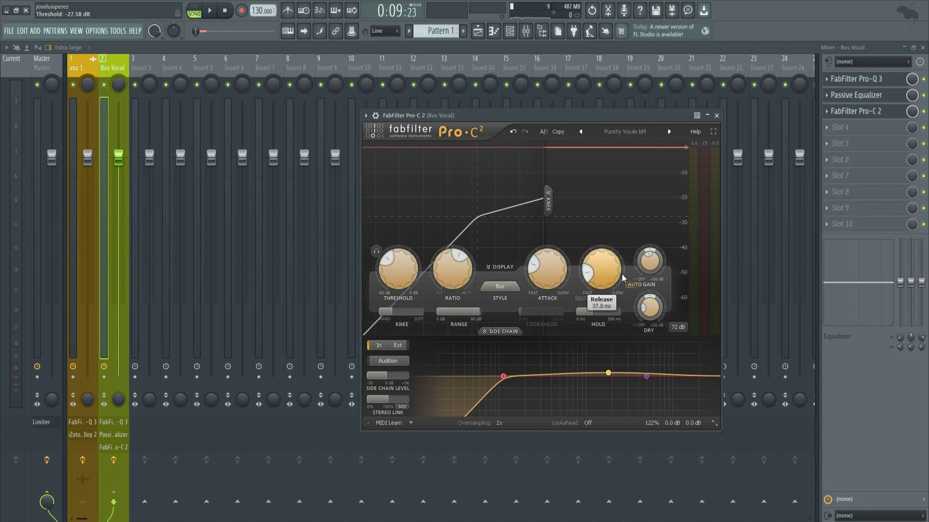
pyautogui.moveTo(536, 267)
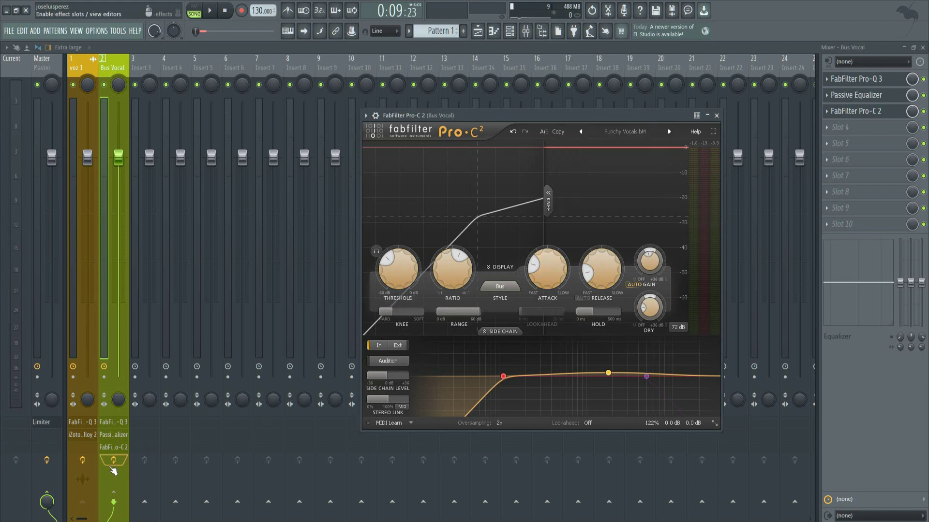
# - Audition the adjusted compressor by playing the song with the Bus Vocal effects bypassed and enabled
pyautogui.press('space')
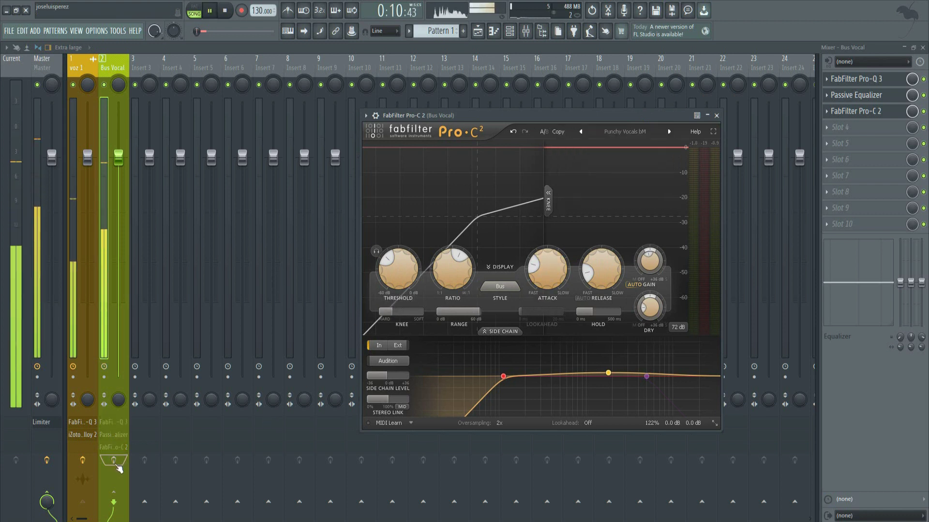
pyautogui.press('space')
pyautogui.press('space')
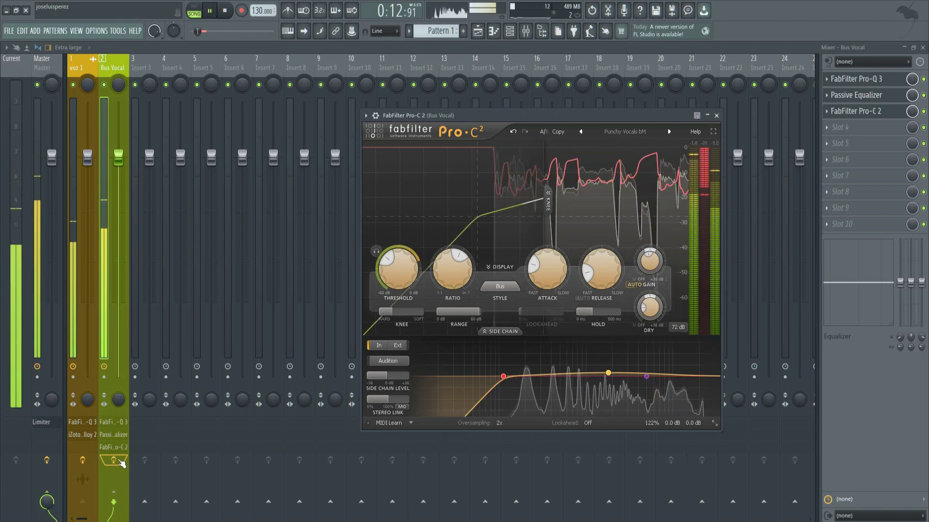
pyautogui.press('space')
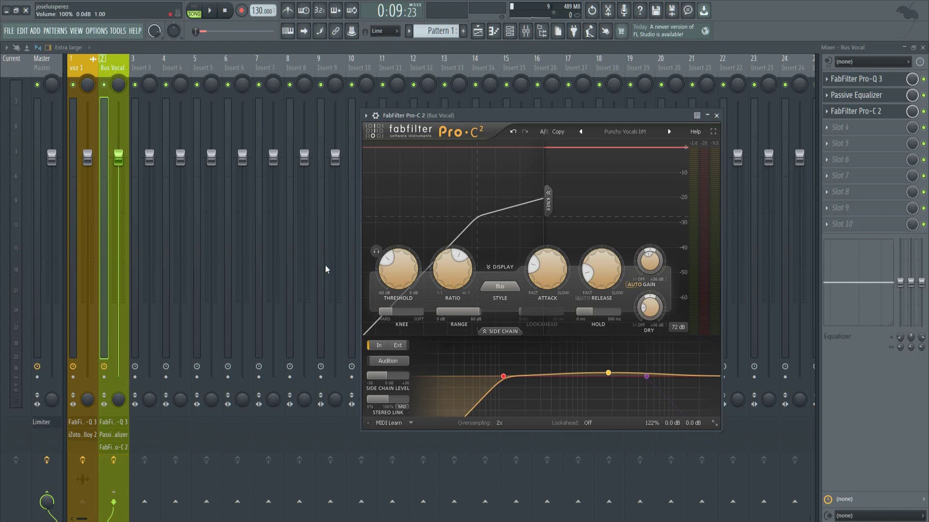
# - Move the dynamic high bell in voz 1's Pro-Q 3 to about 5197 Hz with about -2.8 dB gain
pyautogui.click(405, 46)
pyautogui.click(79, 70)
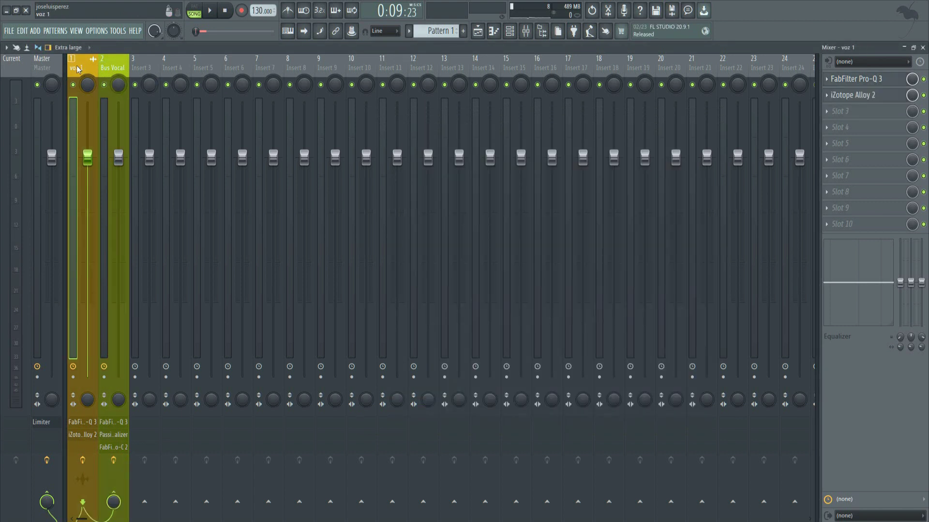
pyautogui.click(853, 97)
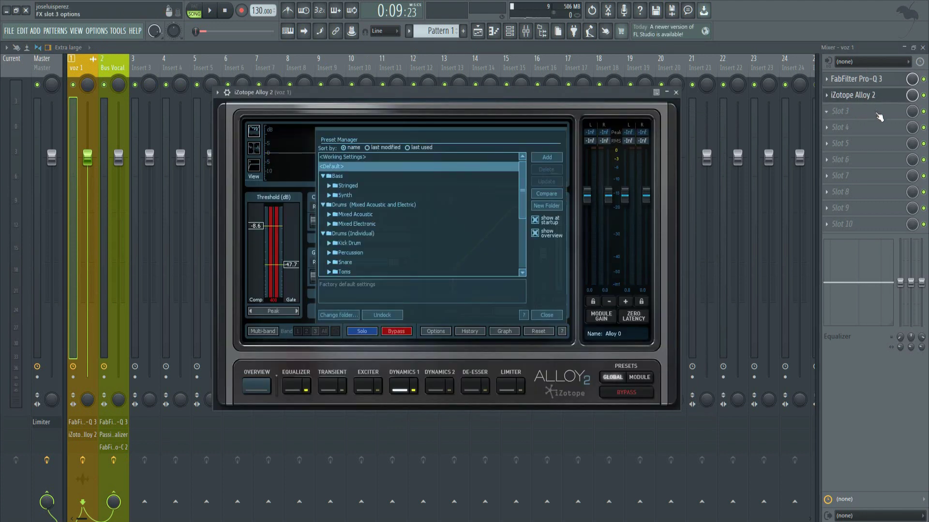
pyautogui.click(883, 80)
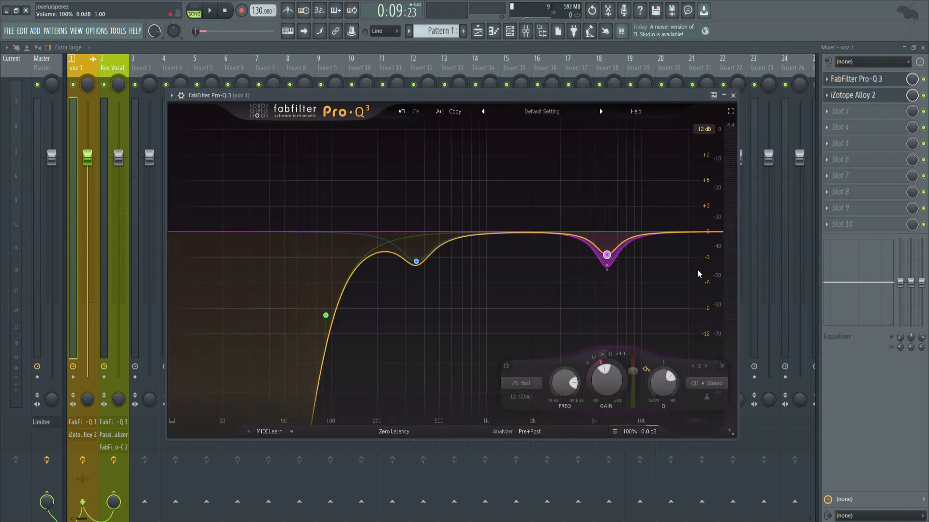
pyautogui.moveTo(614, 262)
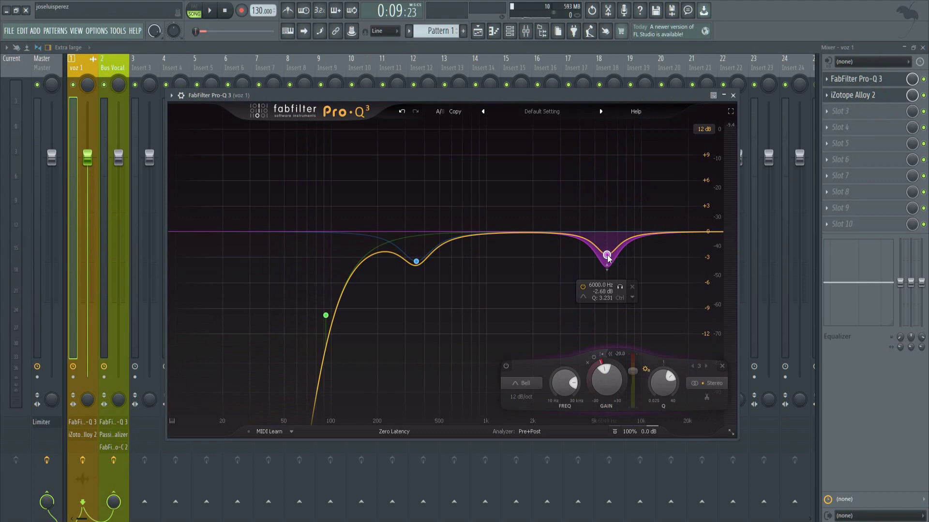
pyautogui.moveTo(607, 266); pyautogui.dragTo(595, 260)
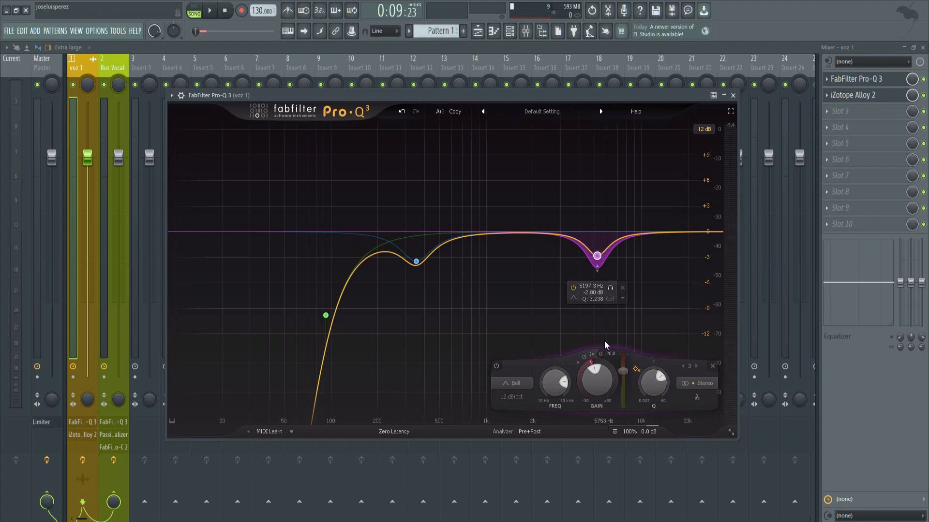
# - Lower the dynamic threshold of the 5197 Hz bell to about -36.7 dB during playback, and close the equalizer
pyautogui.press('space')
pyautogui.moveTo(623, 371); pyautogui.dragTo(629, 392)
pyautogui.click(610, 354)
pyautogui.click(610, 354)
pyautogui.press('space')
pyautogui.moveTo(596, 289)
pyautogui.click(732, 95)
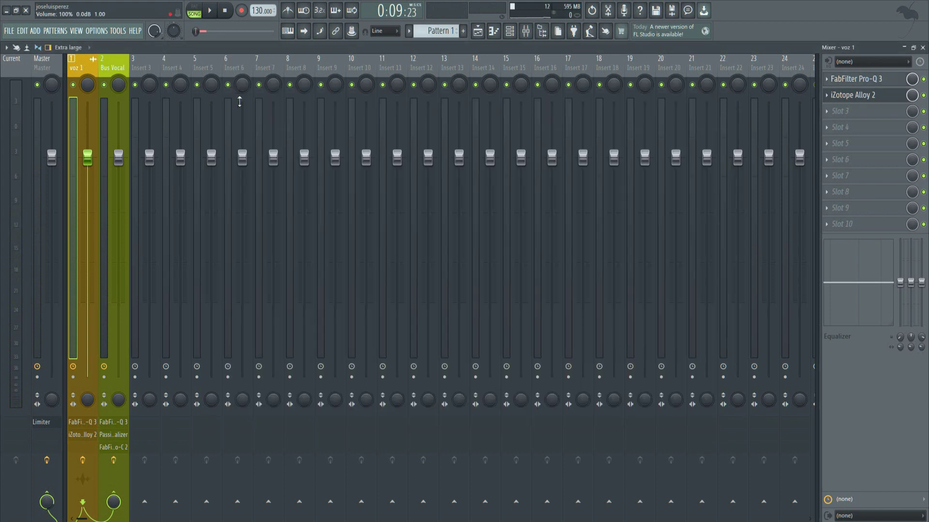
# - Review the Pro-Q 3 and Passive Equalizer on Bus Vocal and the Pro-Q 3 curve on voz 1
pyautogui.click(120, 71)
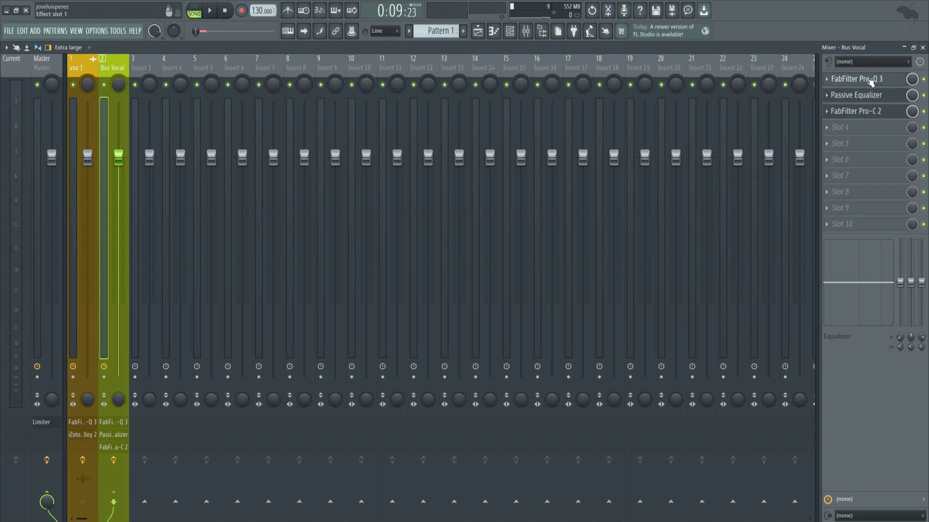
pyautogui.click(869, 83)
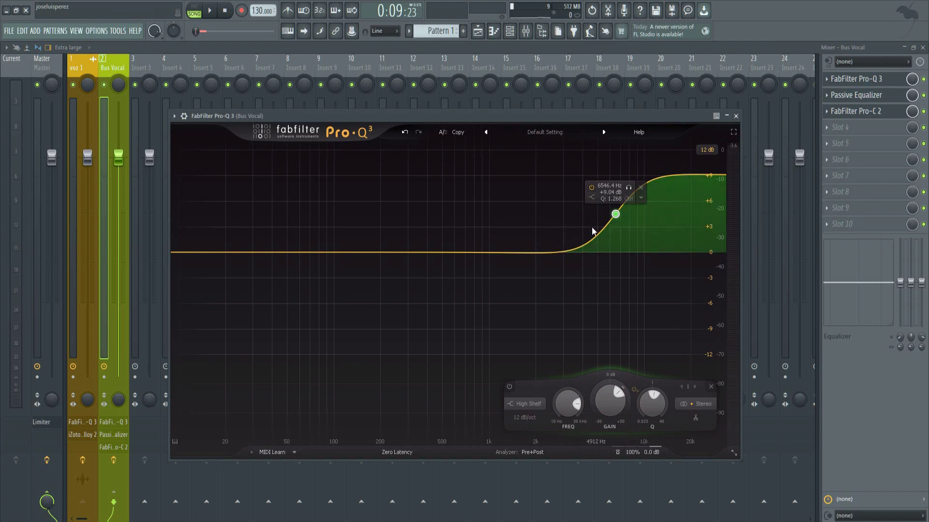
pyautogui.click(884, 97)
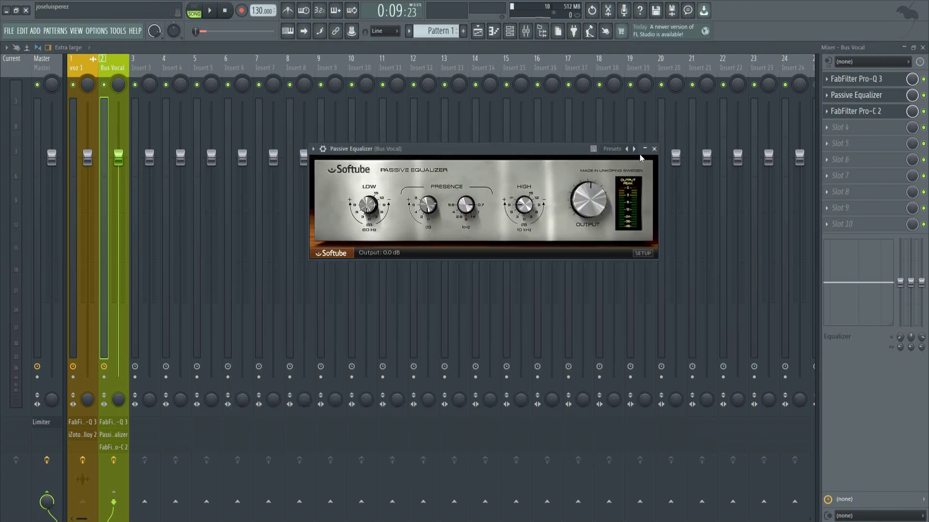
pyautogui.click(658, 150)
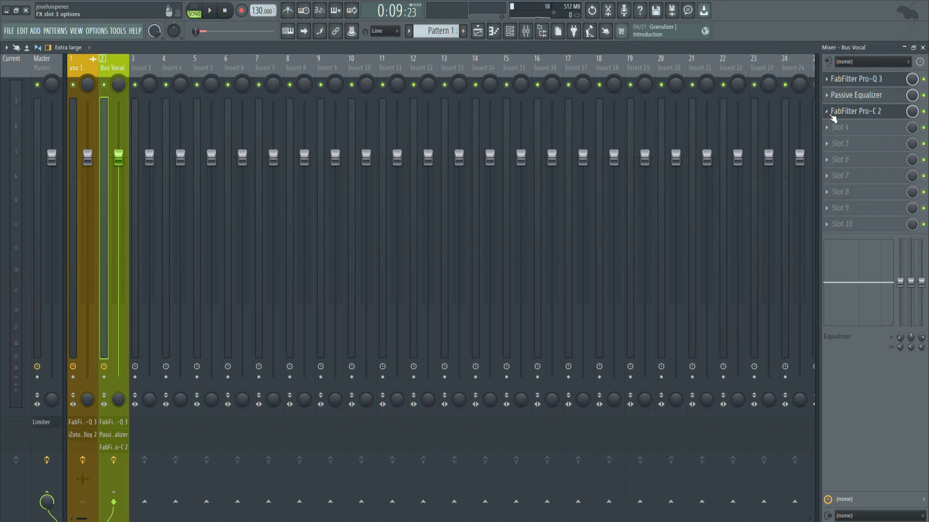
pyautogui.press('Left')
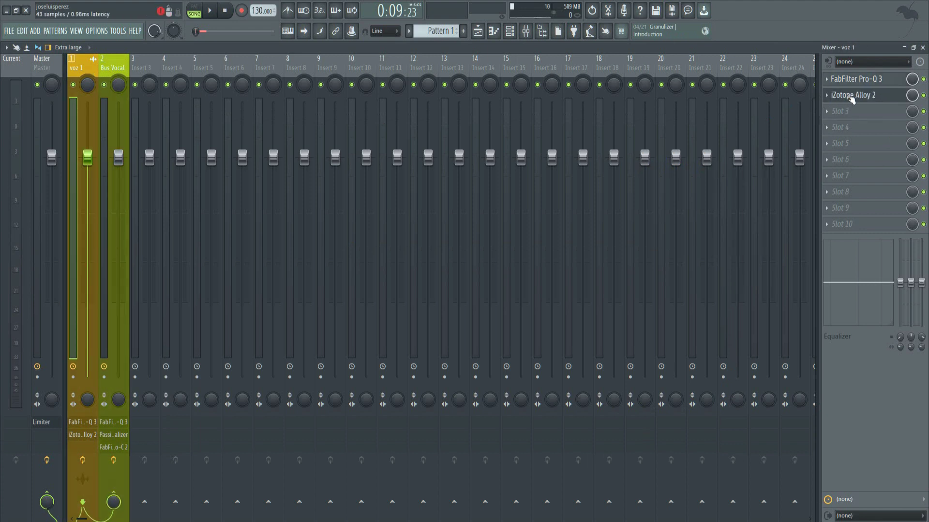
pyautogui.click(855, 78)
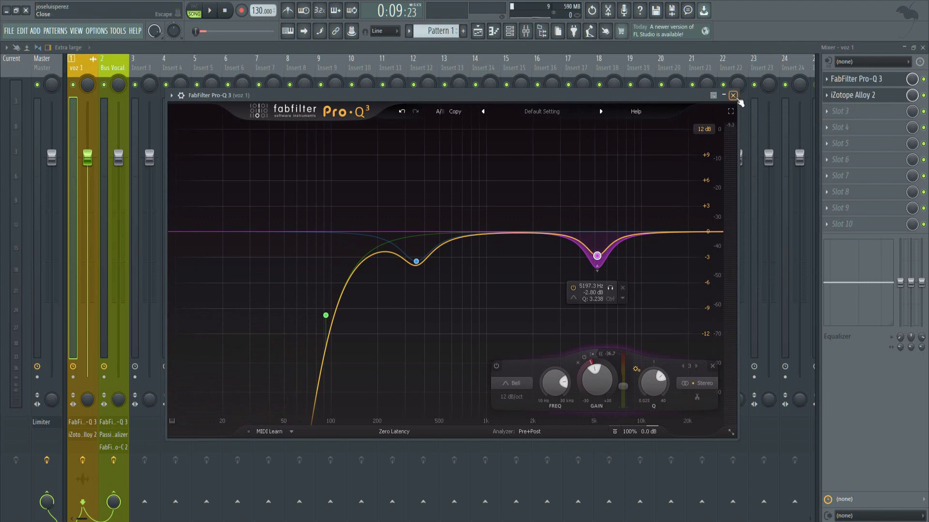
pyautogui.click(733, 96)
pyautogui.press('Right')
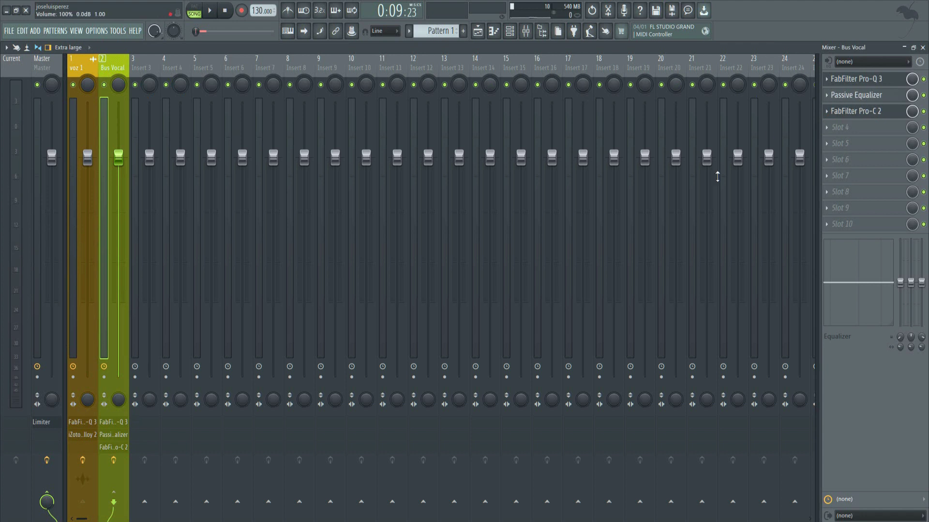
# - Play the finished vocal chain with the Bus Vocal effects bypassed, and again with them enabled
pyautogui.click(114, 460)
pyautogui.press('space')
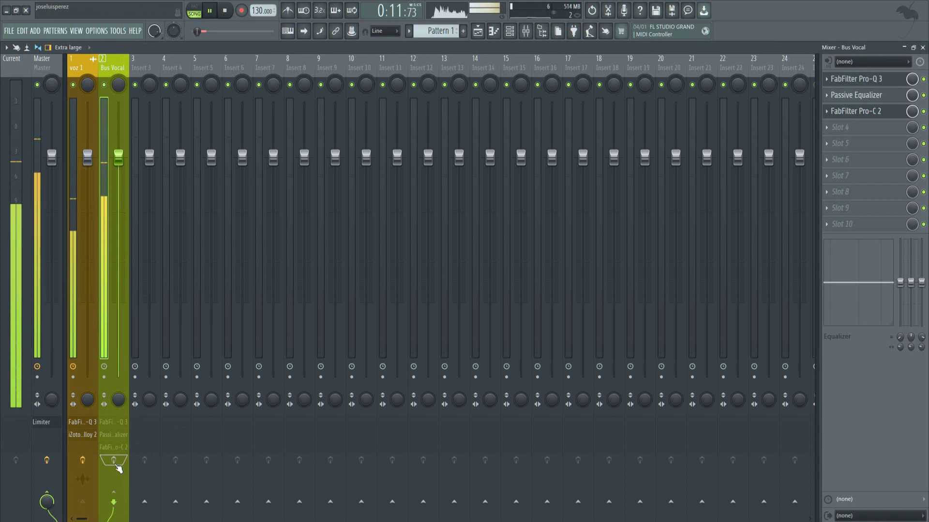
pyautogui.press('space')
pyautogui.click(115, 463)
pyautogui.press('space')
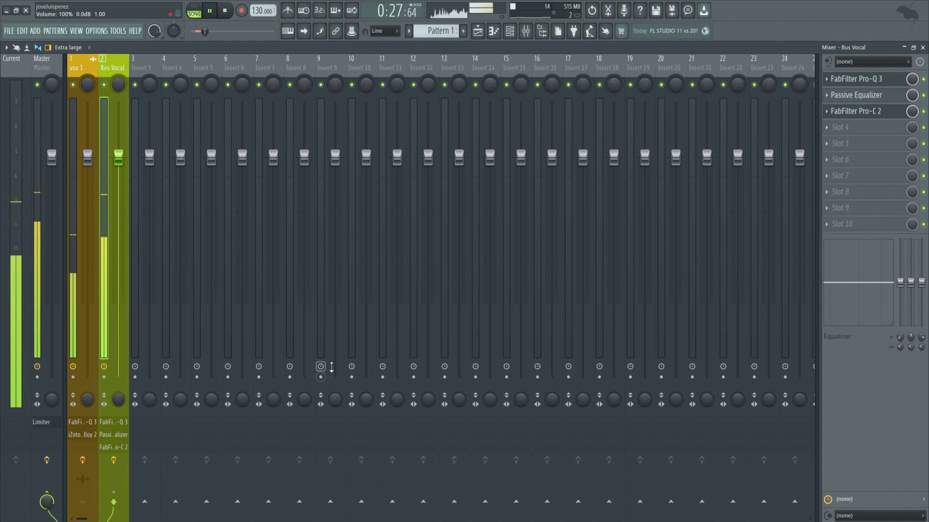
pyautogui.press('space')
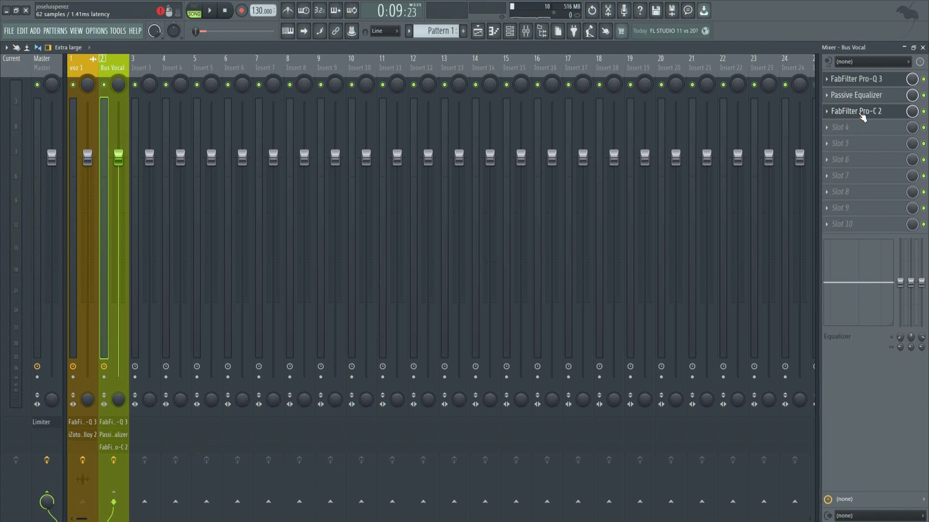
# - Move Pro-C 2 down one slot on Bus Vocal and load Nectar 3 in slot 3 after the Passive Equalizer
pyautogui.moveTo(866, 119); pyautogui.dragTo(865, 129)
pyautogui.click(828, 111)
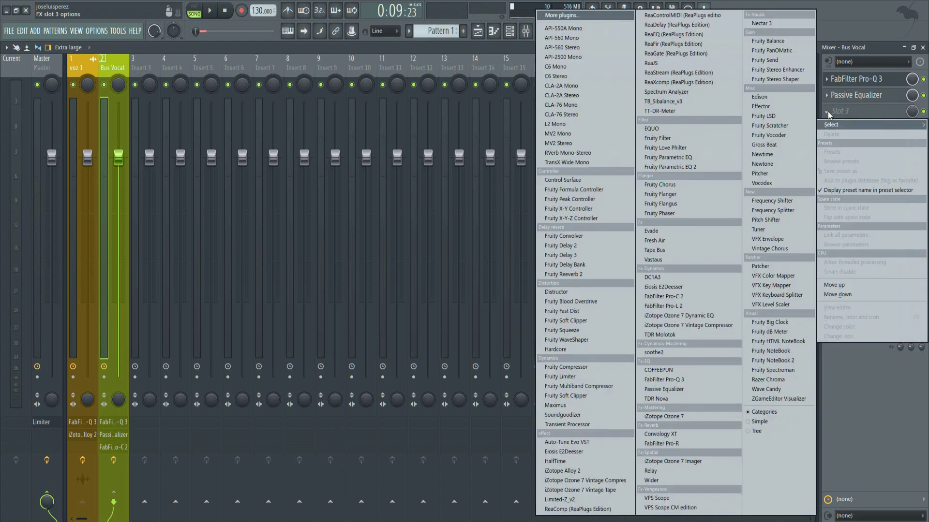
pyautogui.click(737, 28)
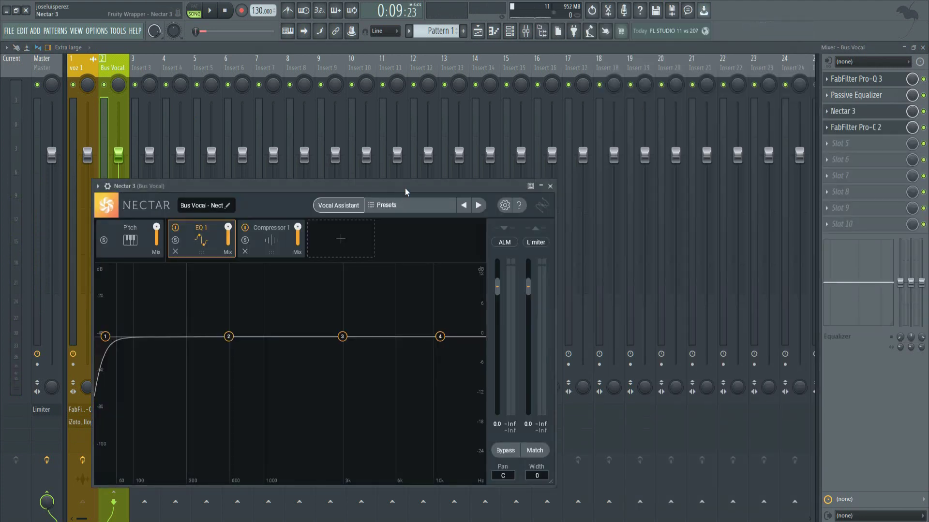
# - Try Nectar 3's Cleanup preset Syllable Control and inspect its Compressor 1 module
pyautogui.click(448, 189)
pyautogui.click(625, 252)
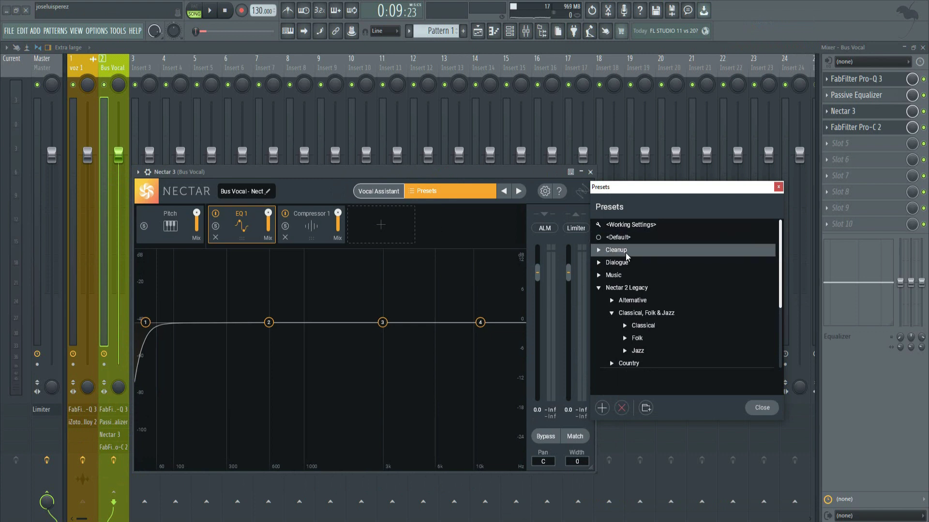
pyautogui.scroll(-5, 648, 285)
pyautogui.scroll(-1, 654, 292)
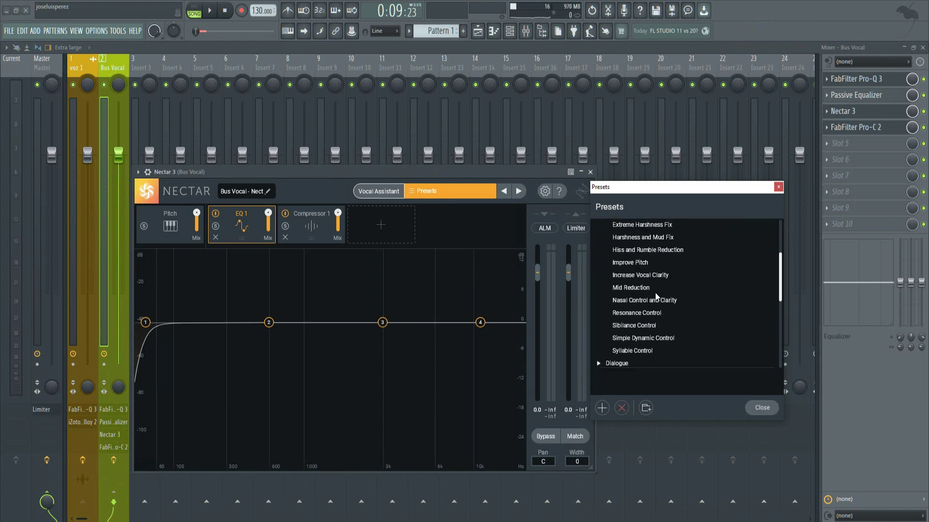
pyautogui.click(639, 351)
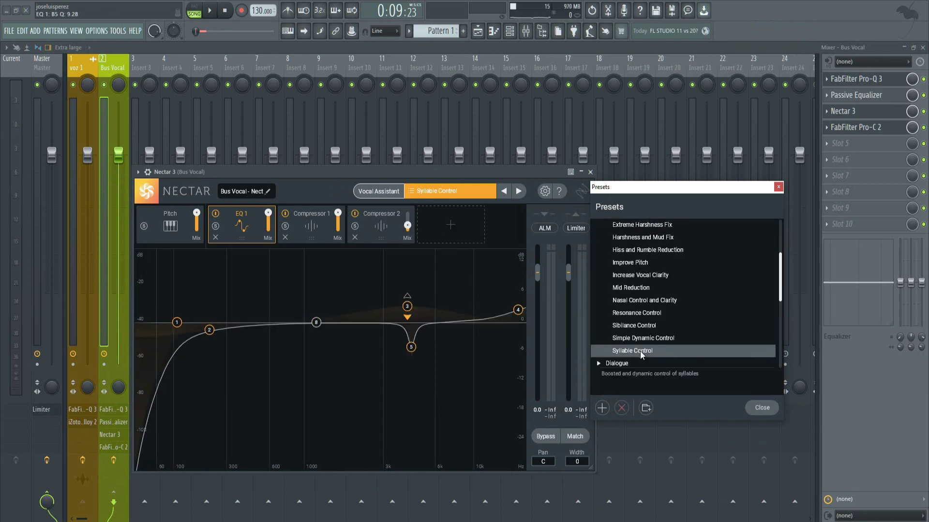
pyautogui.click(762, 413)
pyautogui.click(309, 226)
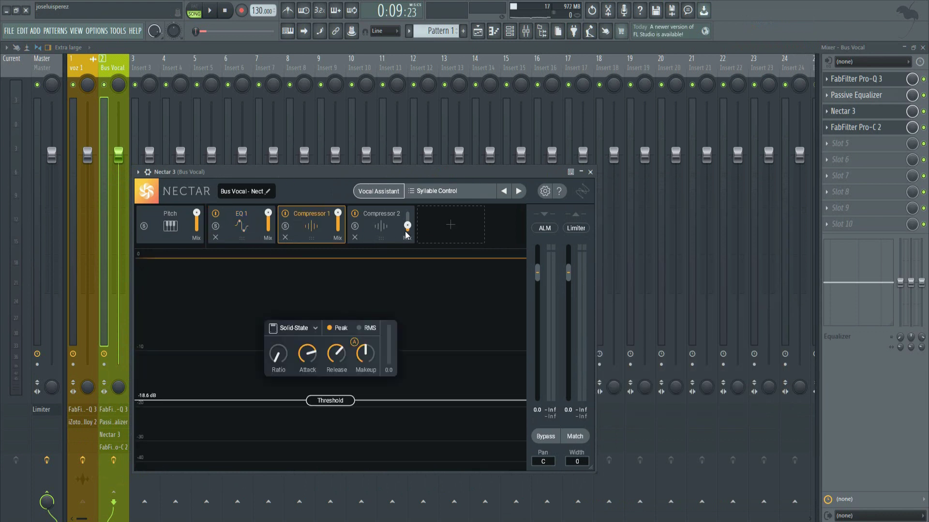
# - Load the Cleanup preset Sibilance Control in Nectar 3 and close the preset browser
pyautogui.click(463, 191)
pyautogui.click(649, 338)
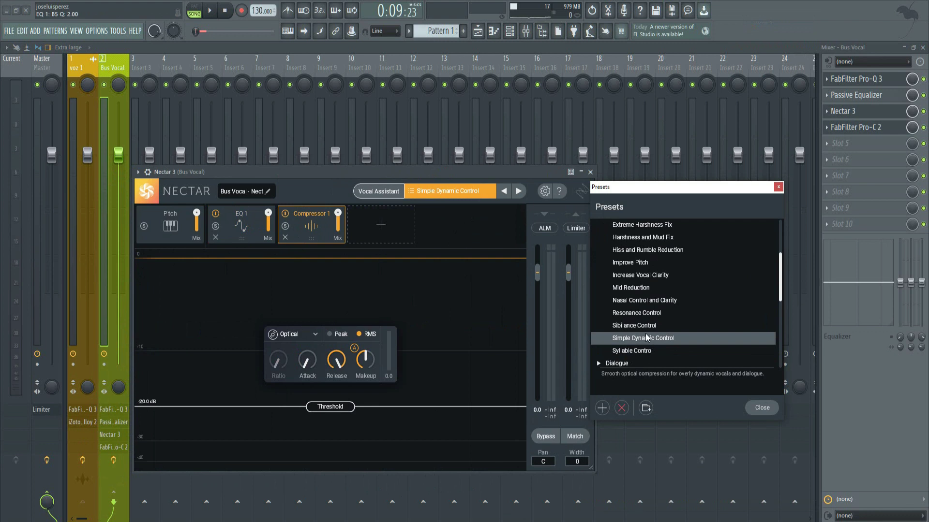
pyautogui.press('Up')
pyautogui.click(761, 408)
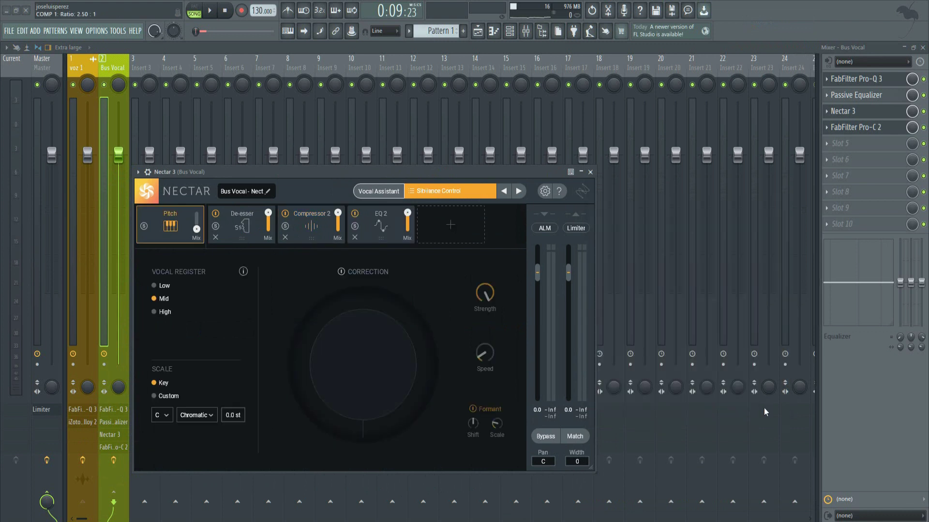
# - Disable the Compressor 2 and EQ 2 modules in Nectar 3
pyautogui.click(300, 227)
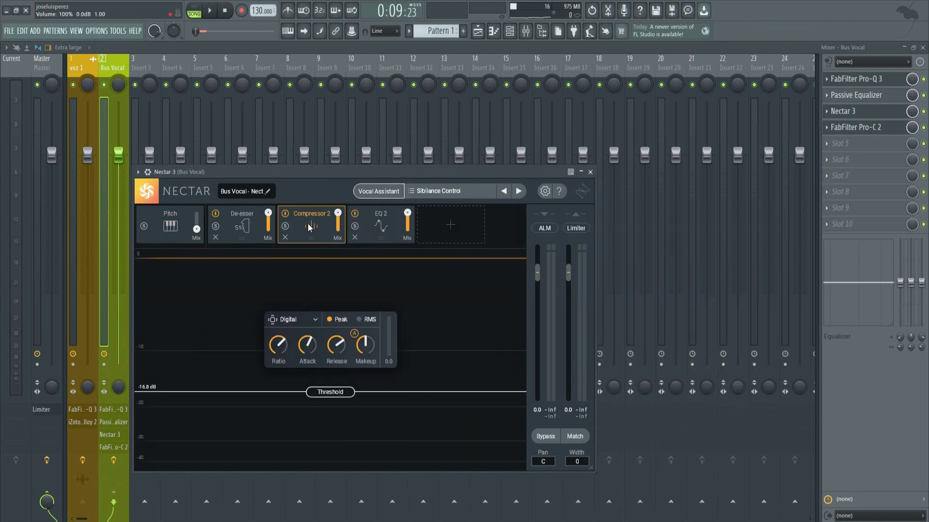
pyautogui.click(284, 215)
pyautogui.click(361, 222)
pyautogui.click(354, 215)
# - Set Nectar 3's De-esser threshold to about -7.4 dB while playing the vocal, and close the plugin
pyautogui.click(215, 222)
pyautogui.moveTo(328, 172); pyautogui.dragTo(423, 138)
pyautogui.moveTo(536, 336); pyautogui.dragTo(548, 347)
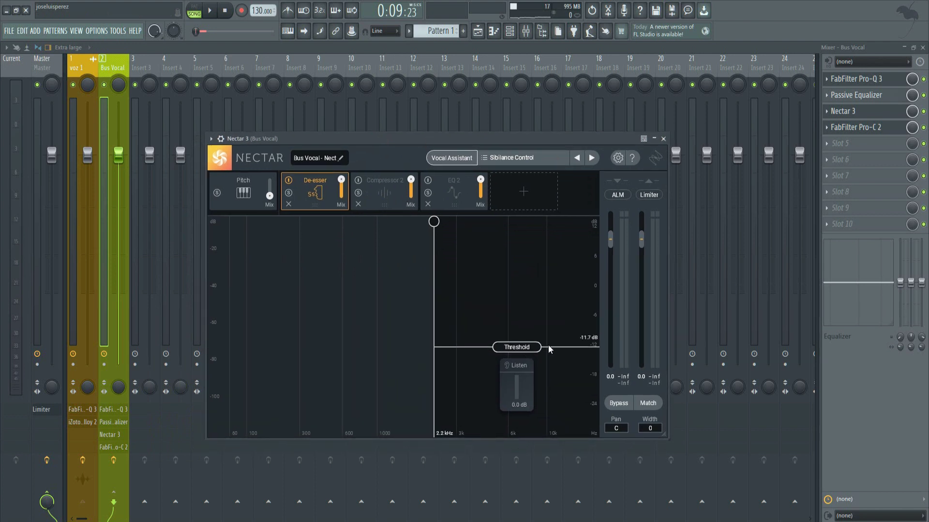
pyautogui.hotkey('ctrl', 's')
pyautogui.moveTo(526, 347); pyautogui.dragTo(527, 346)
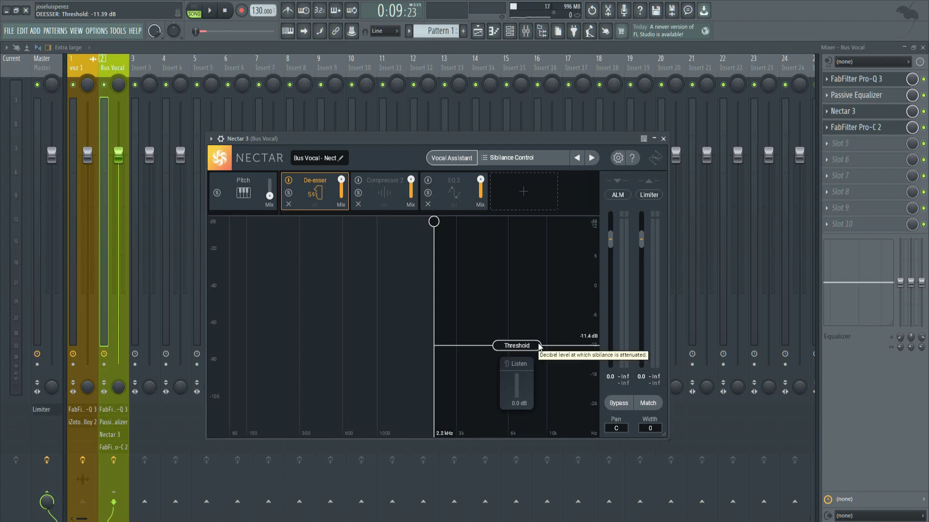
pyautogui.press('space')
pyautogui.moveTo(527, 353); pyautogui.dragTo(524, 328)
pyautogui.press('space')
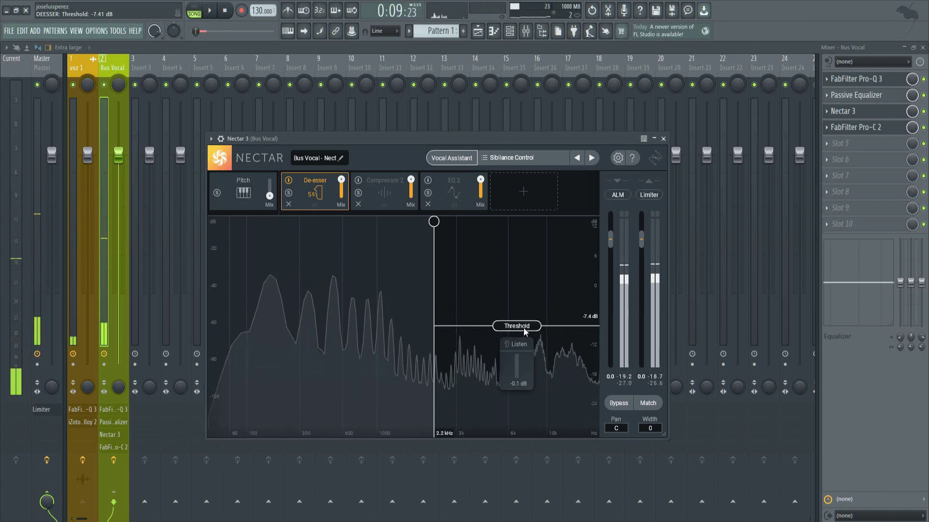
pyautogui.click(663, 138)
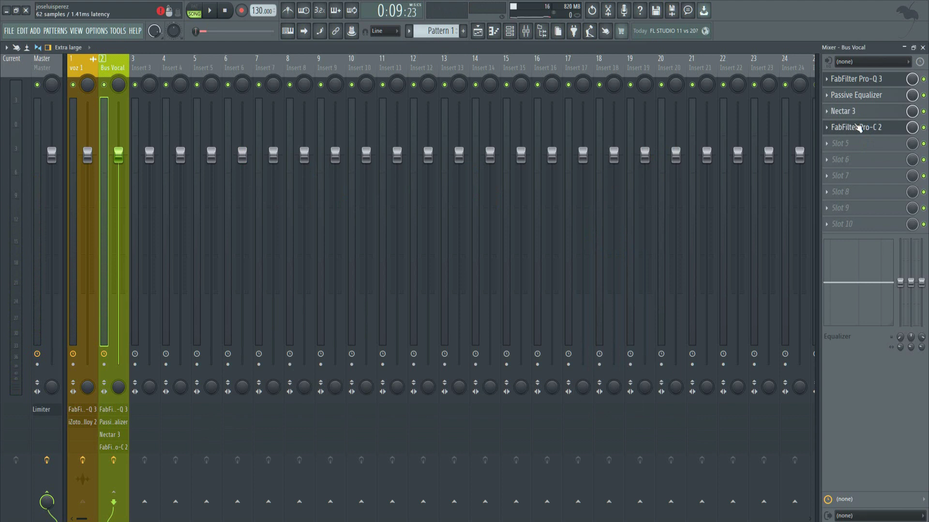
# - Compare the vocal with the Bus Vocal effects, including the added de-esser, bypassed and re-enabled during playback
pyautogui.click(76, 69)
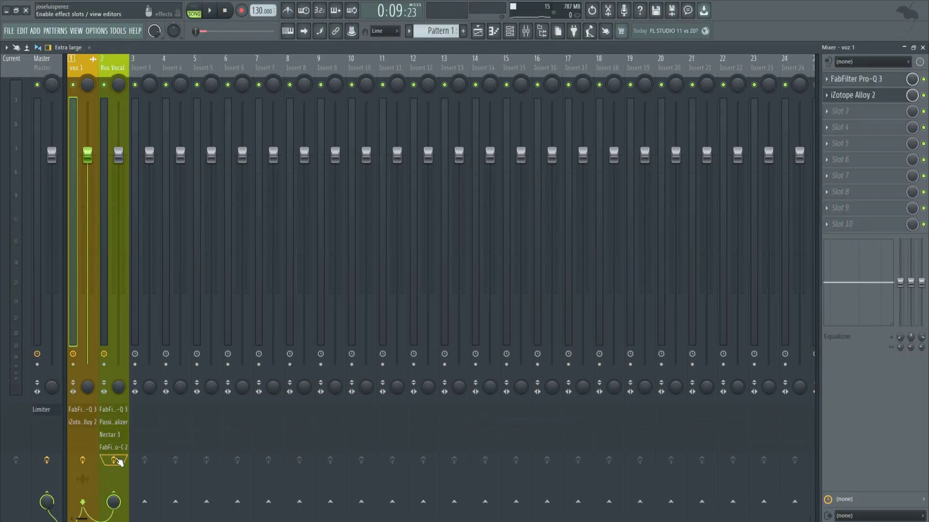
pyautogui.click(183, 478)
pyautogui.press('space')
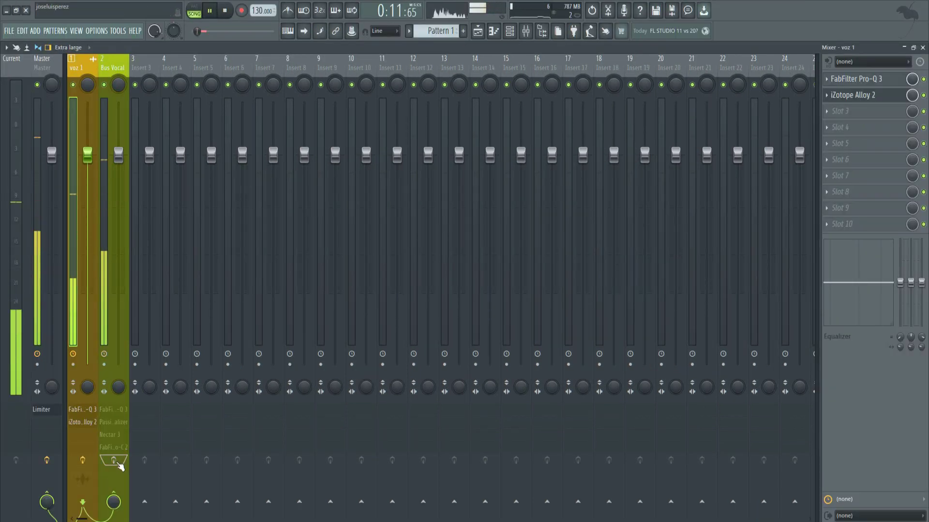
pyautogui.press('space')
pyautogui.click(117, 463)
pyautogui.press('space')
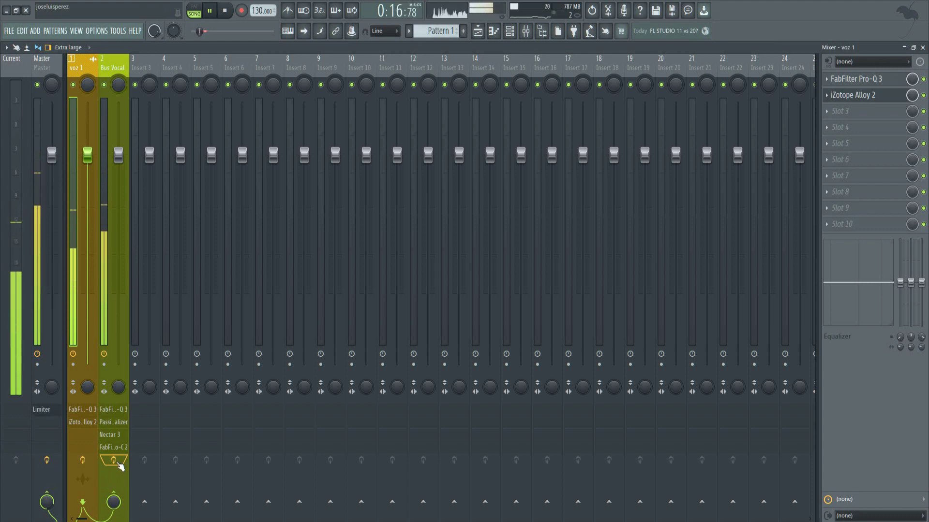
pyautogui.press('space')
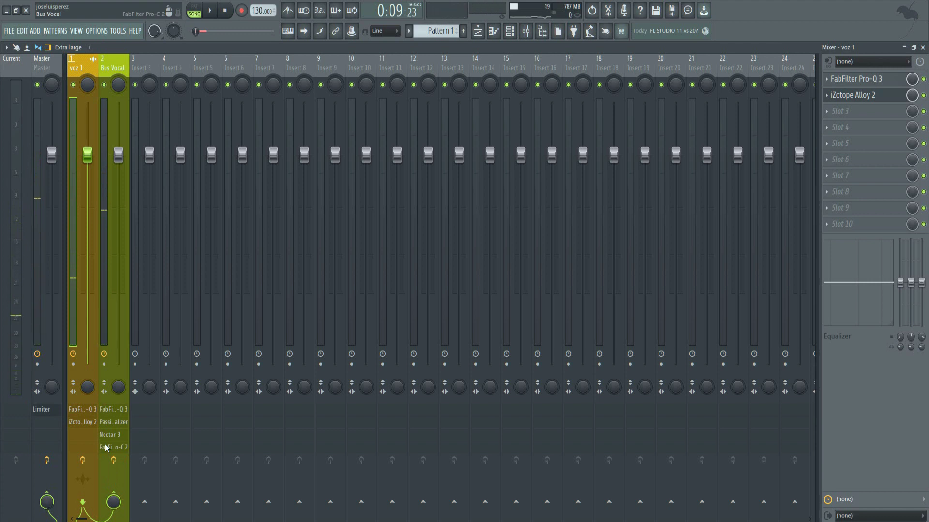